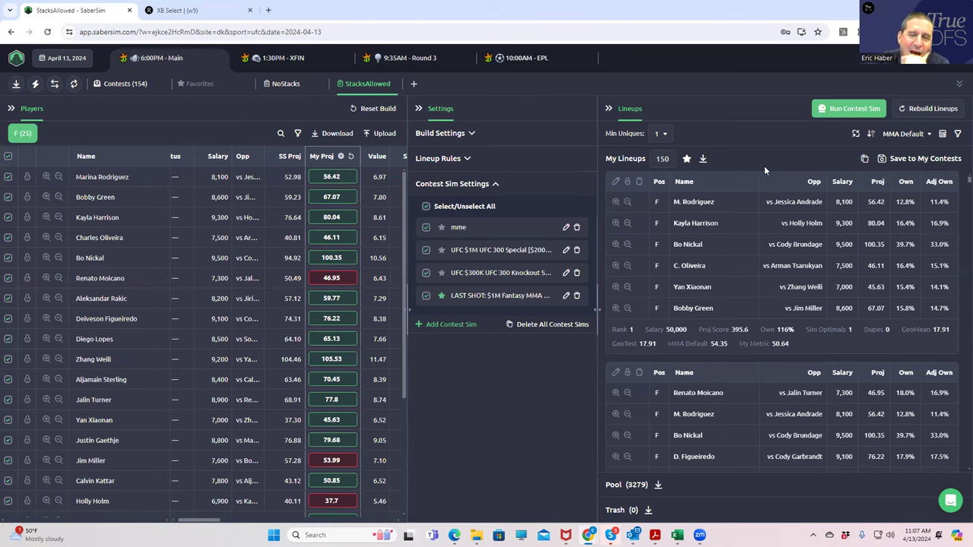
Examine the formula and weights behind the MMA Default lineup metric, closing its details without changes
click(904, 134)
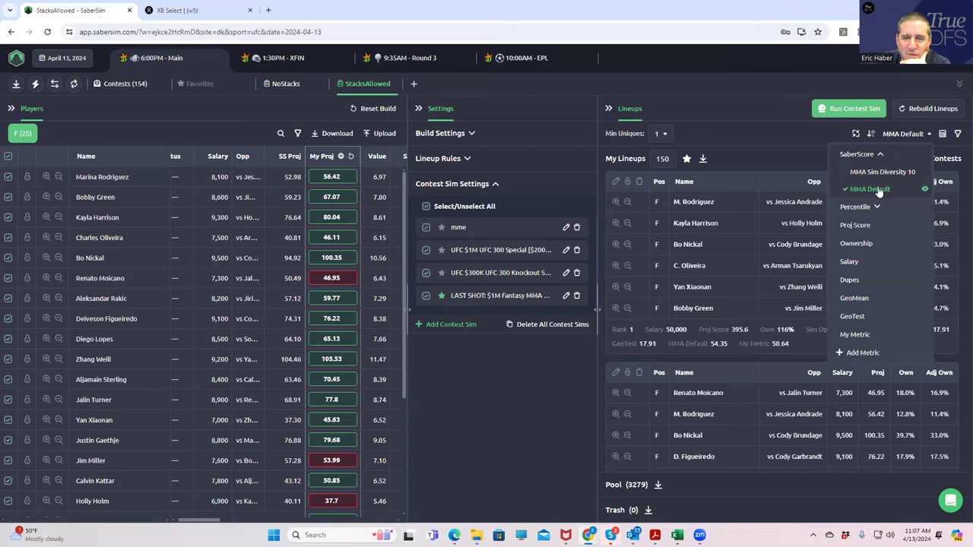
click(925, 189)
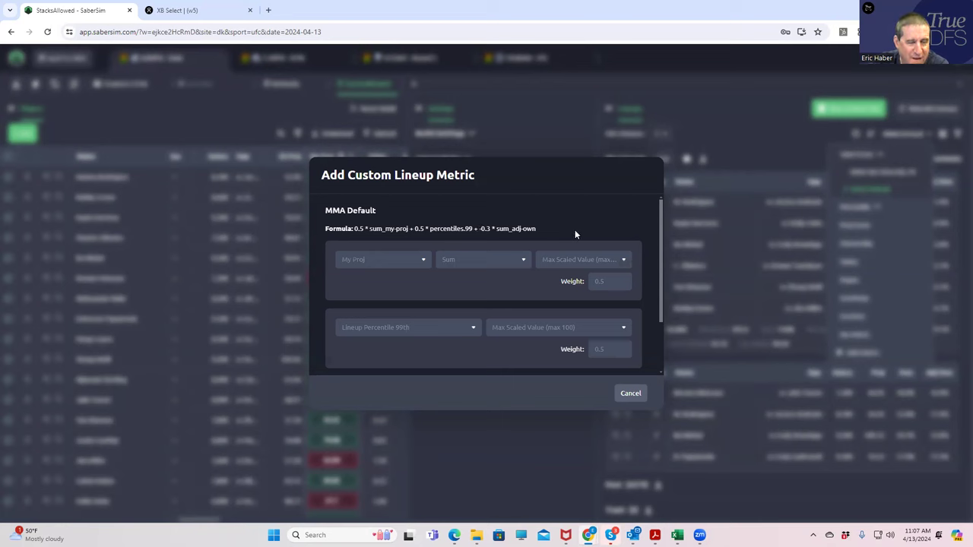
click(630, 393)
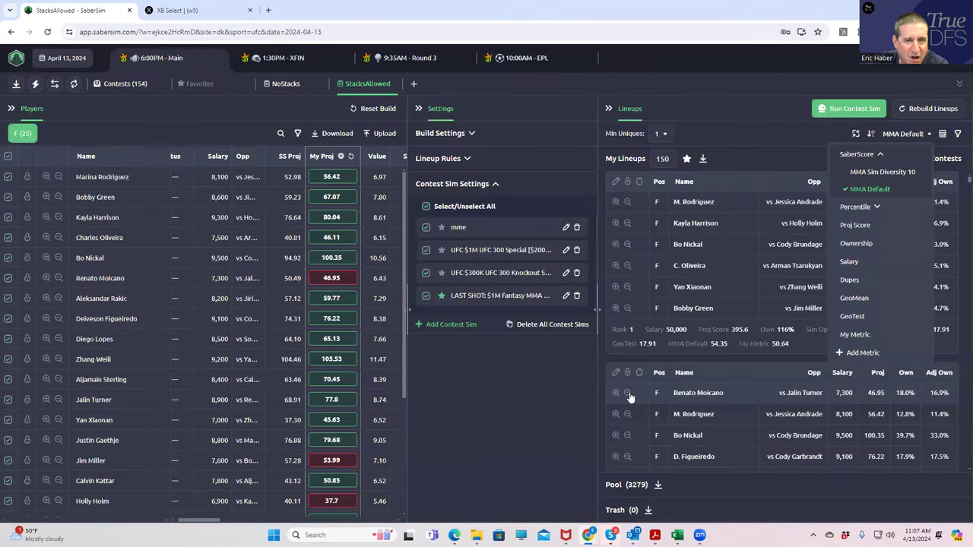
Sort the lineups by MMA Sim Diversity 10 to examine that metric's formula, and return the sorting to MMA Default
click(880, 172)
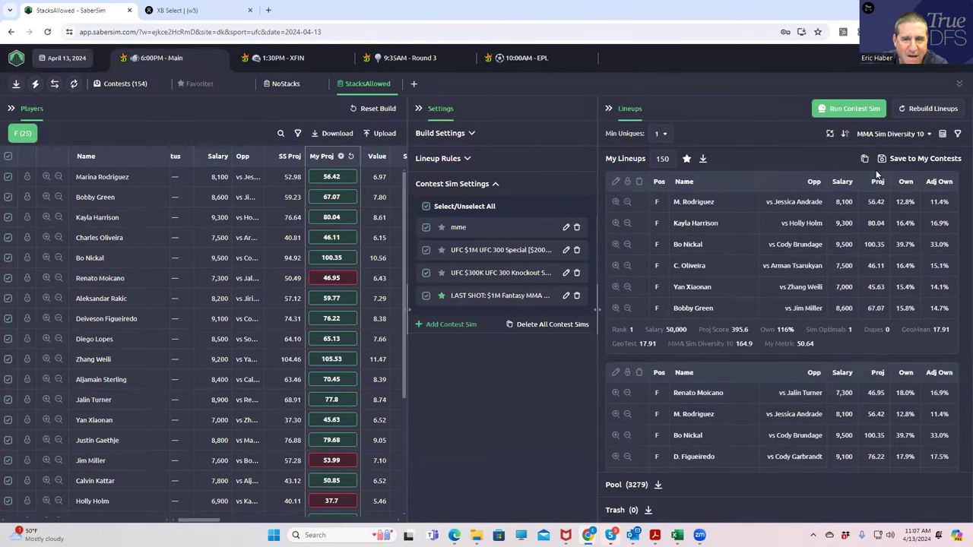
click(898, 135)
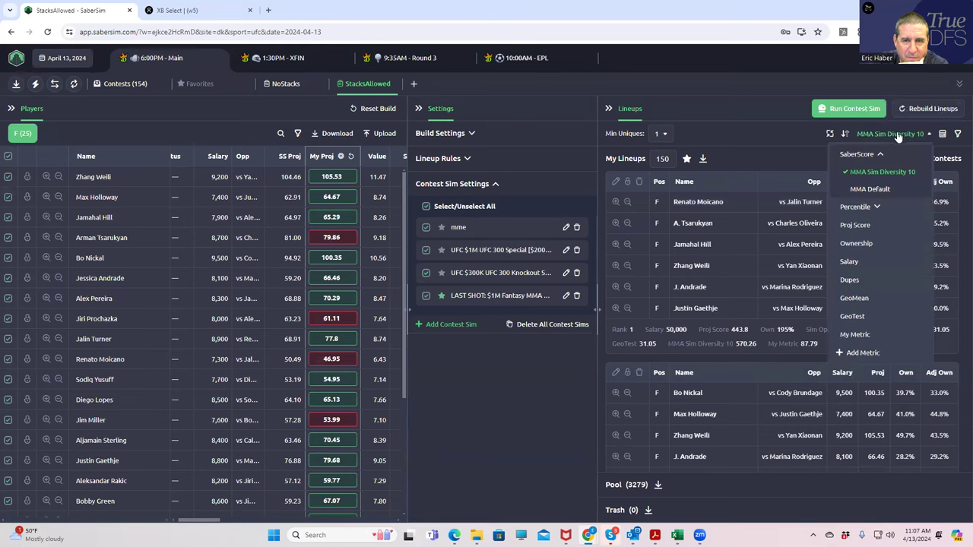
click(926, 177)
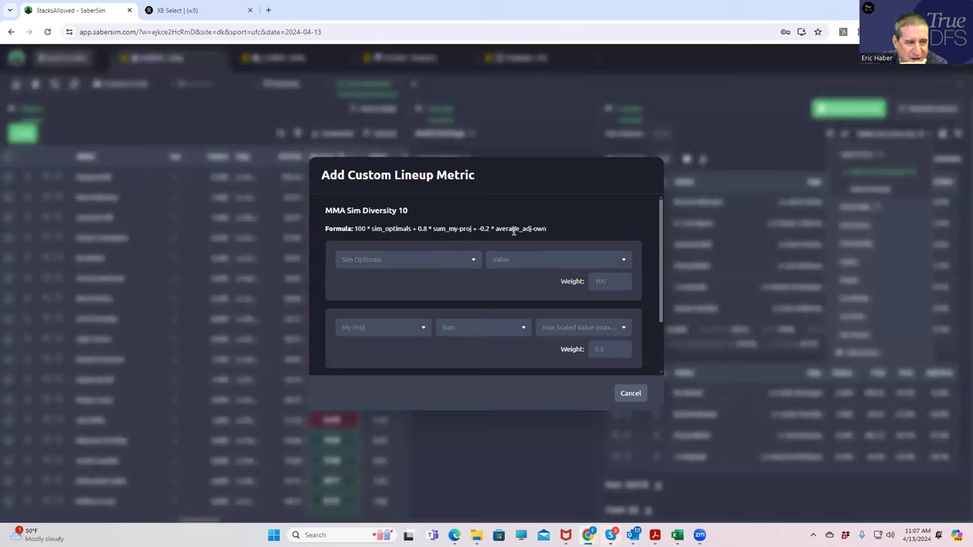
click(626, 393)
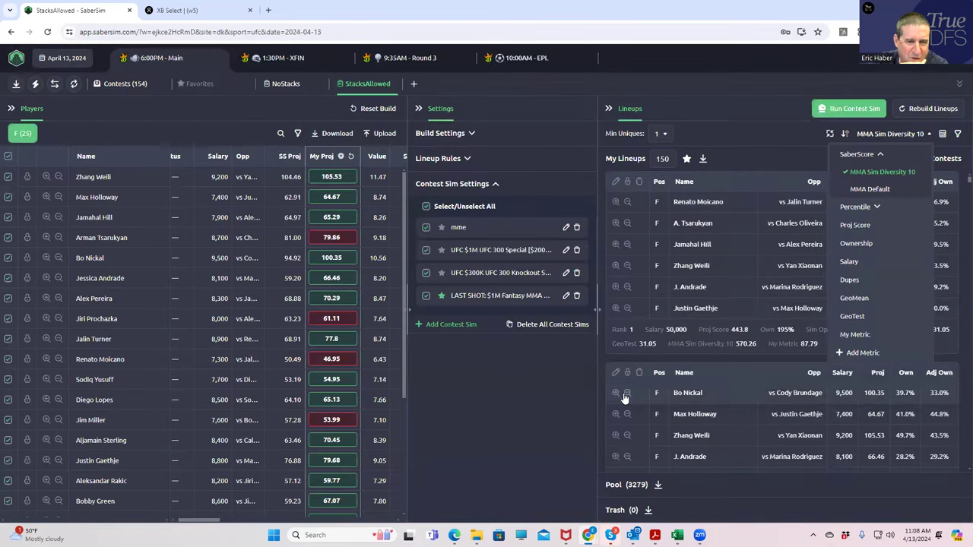
click(866, 189)
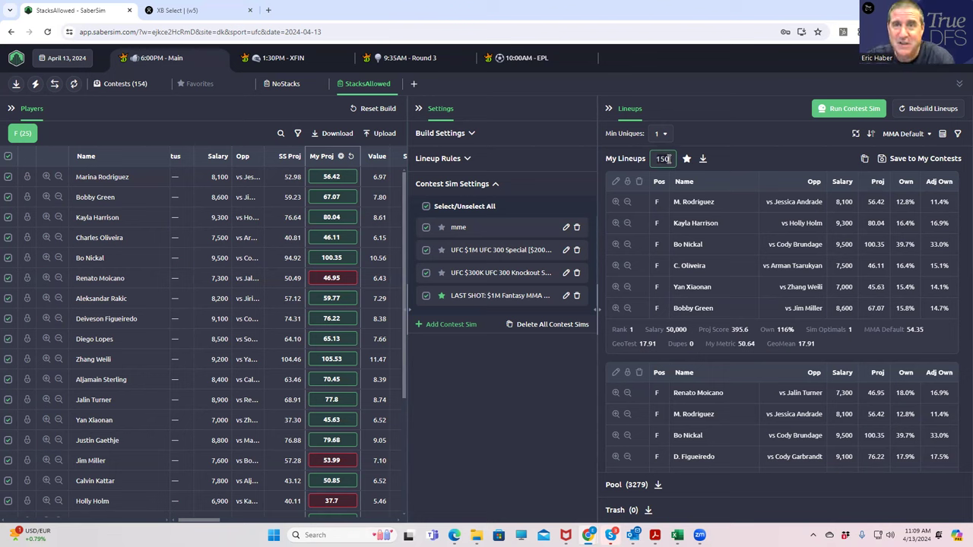
Set the number of lineups to 50 and the minimum uniques to 2
click(668, 159)
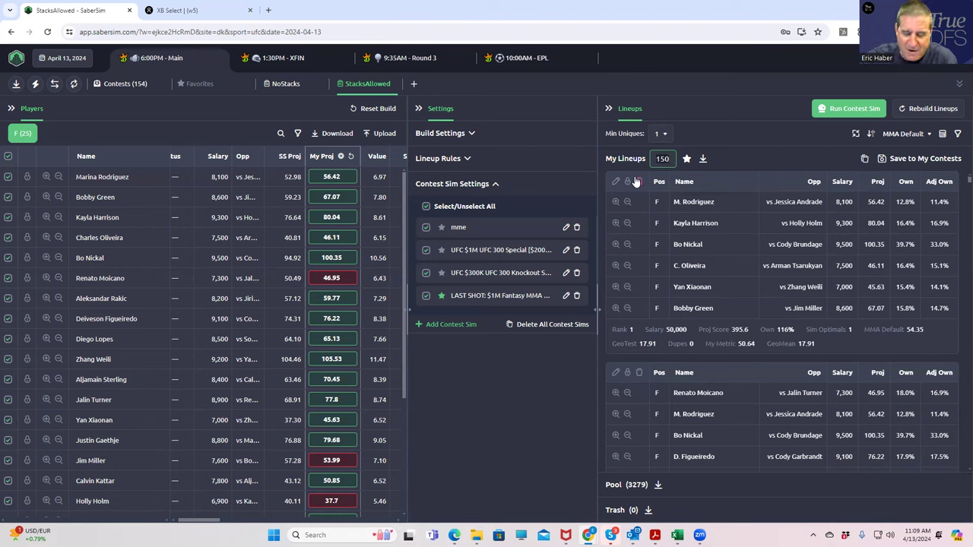
key(ctrl+a)
text(50)
click(737, 163)
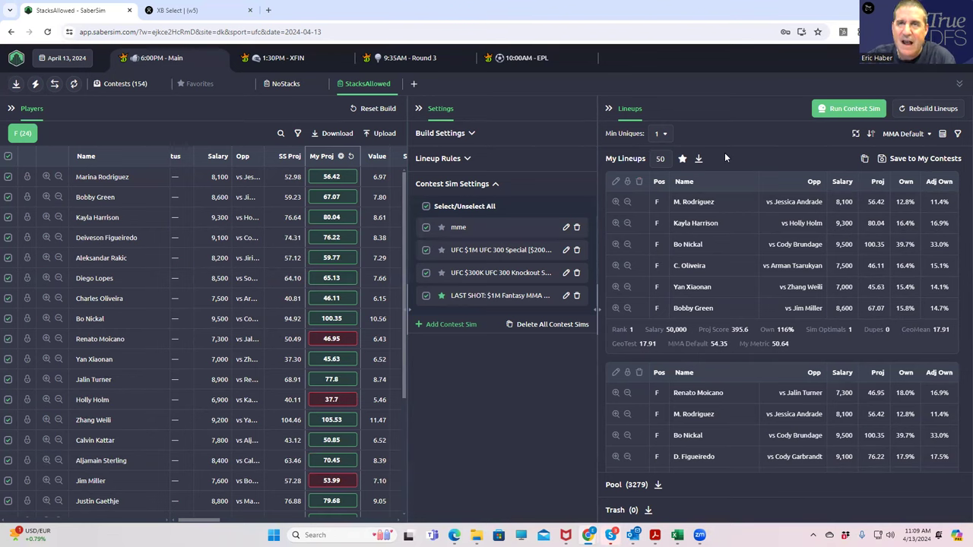
click(660, 135)
click(662, 175)
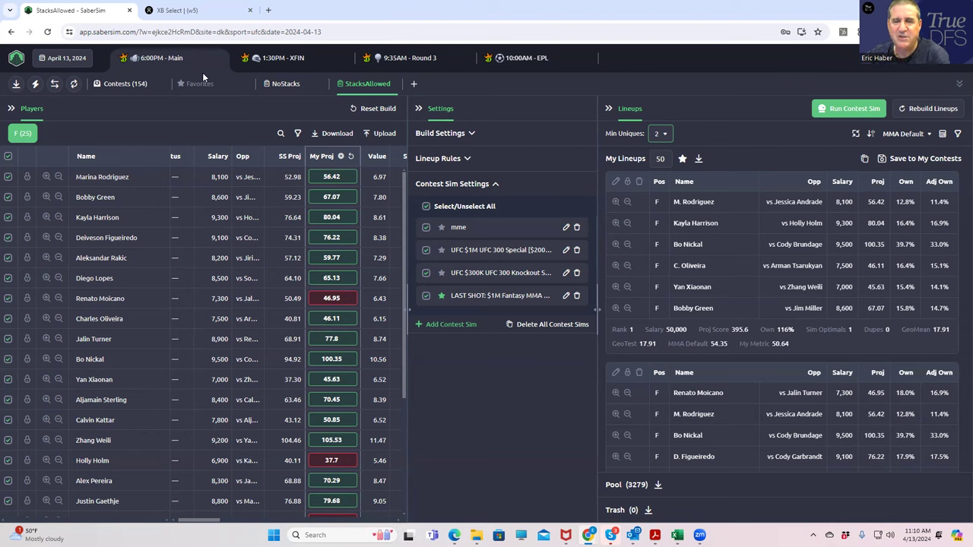
Download the lineups as a CSV, open it in Excel and choose the KrugMMA folder for saving a copy
click(700, 160)
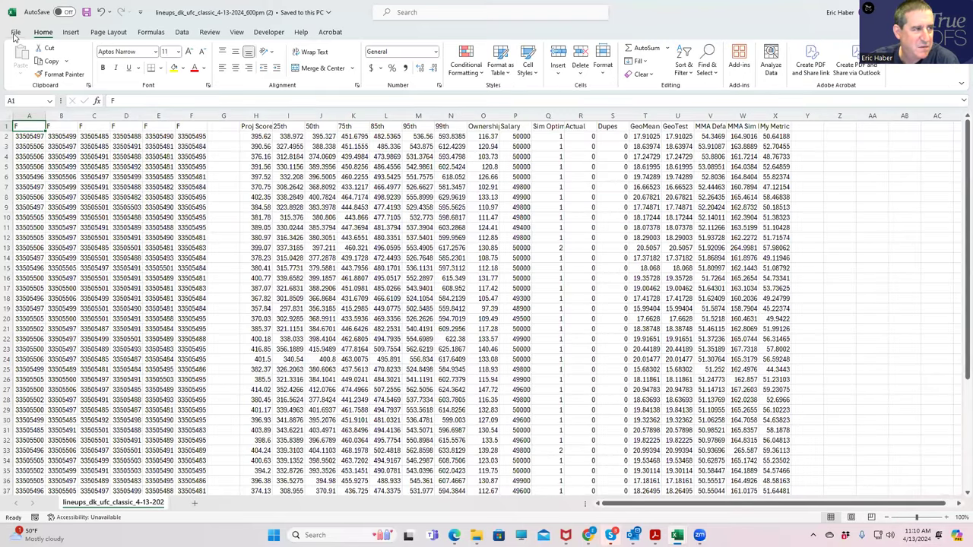
click(14, 35)
click(33, 187)
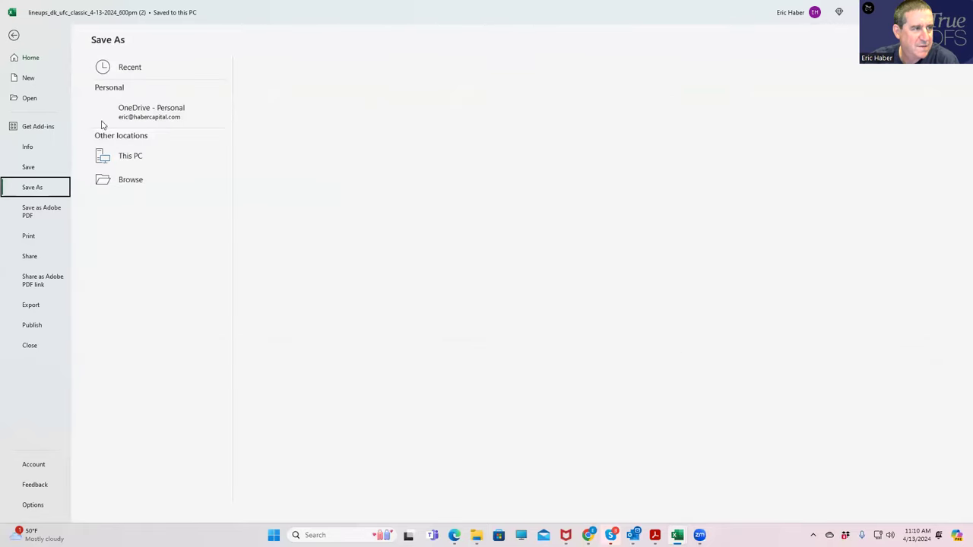
click(128, 74)
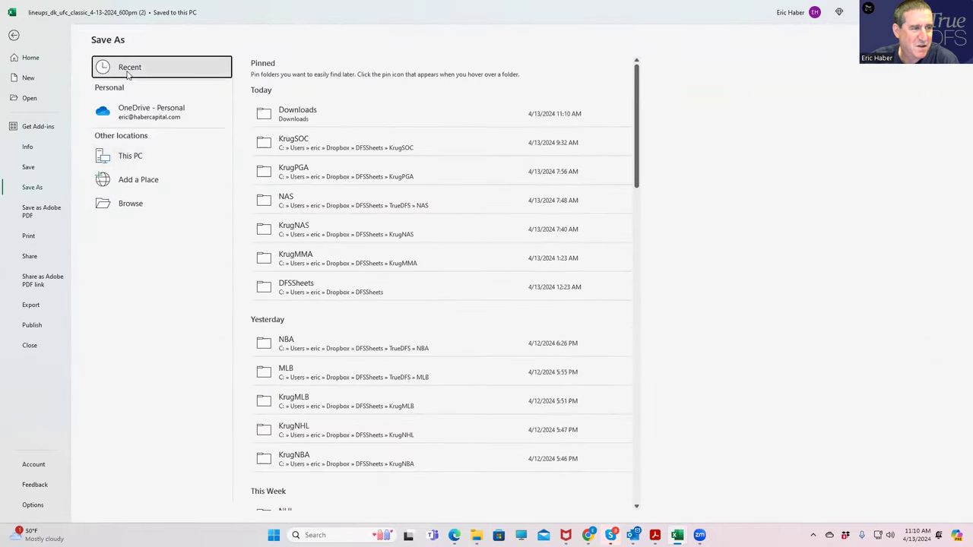
click(318, 260)
Save the lineup CSV under the name Default50110am, close the workbook and return to SaberSim
click(257, 77)
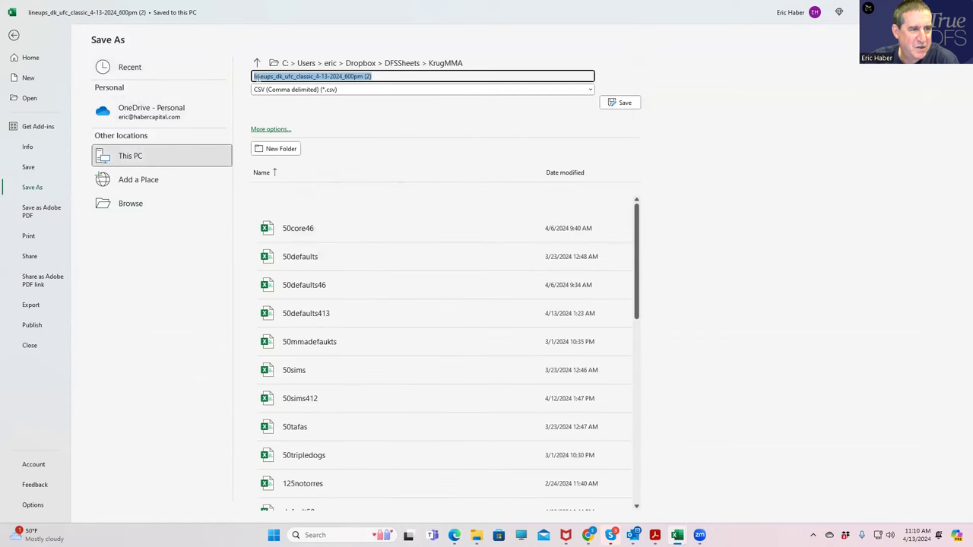
text(Dff)
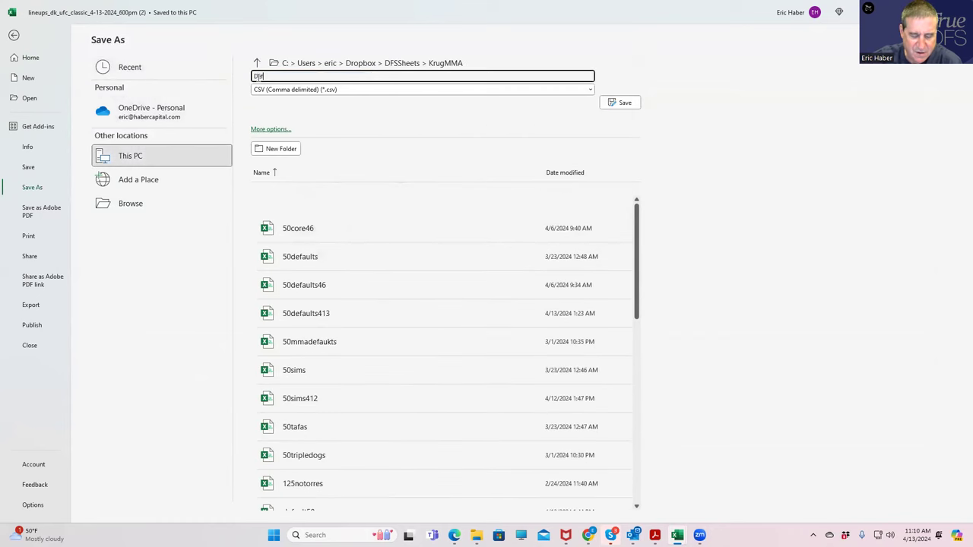
text(ault)
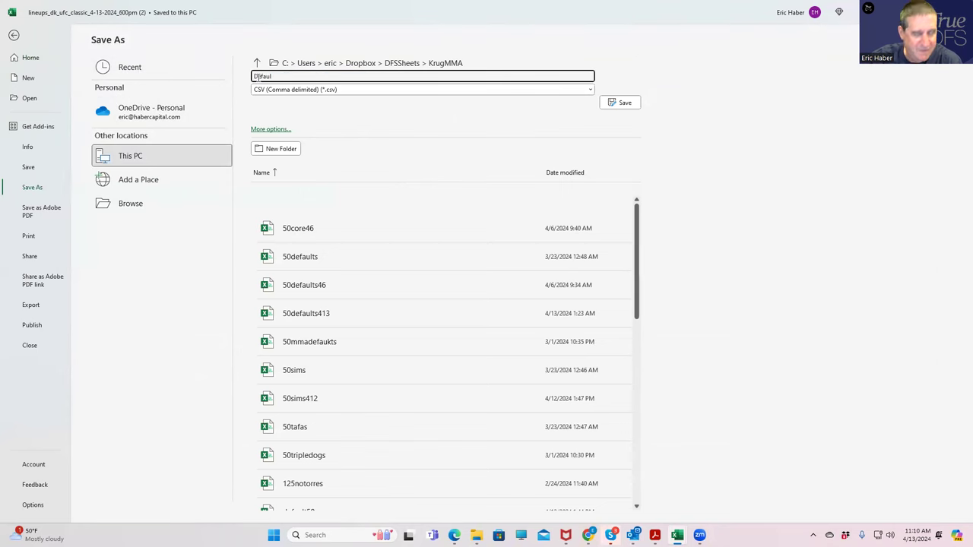
text(50)
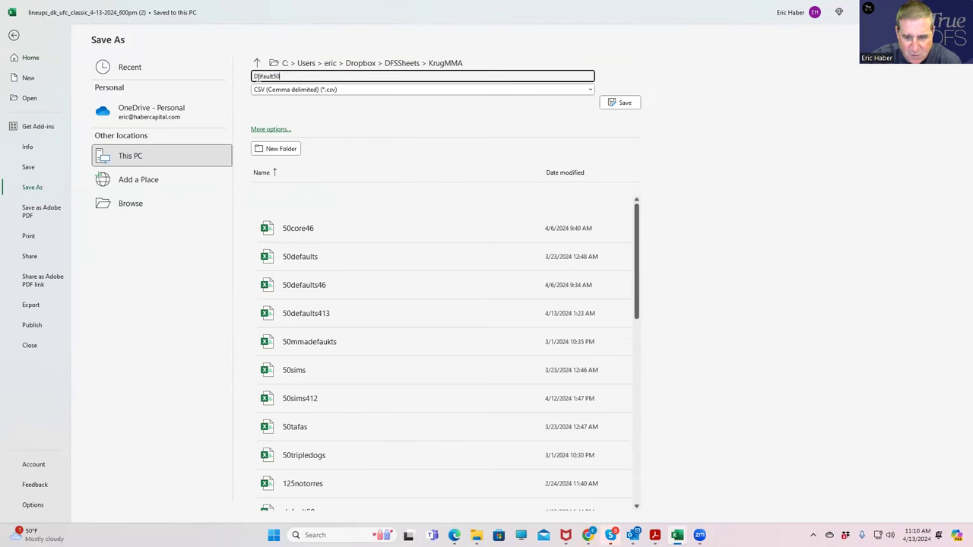
text(110am)
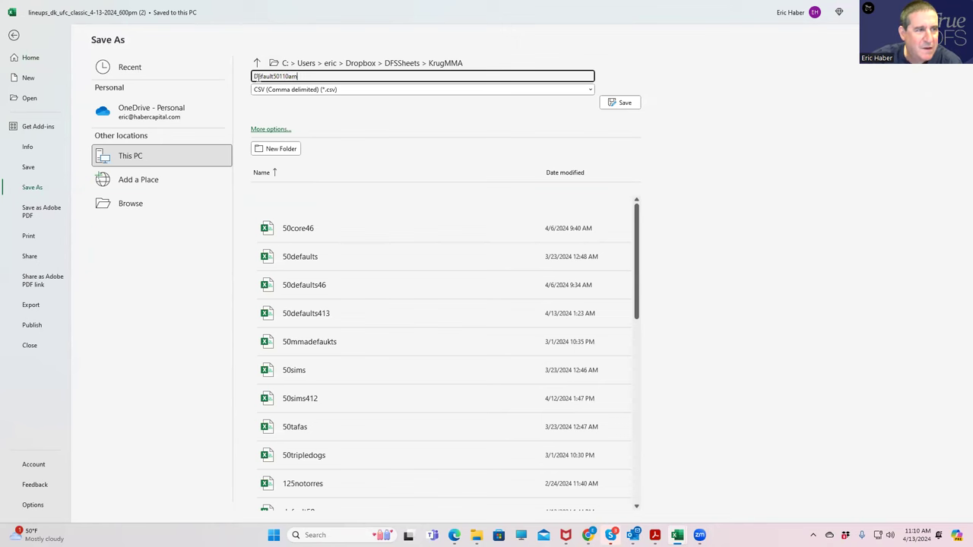
click(620, 104)
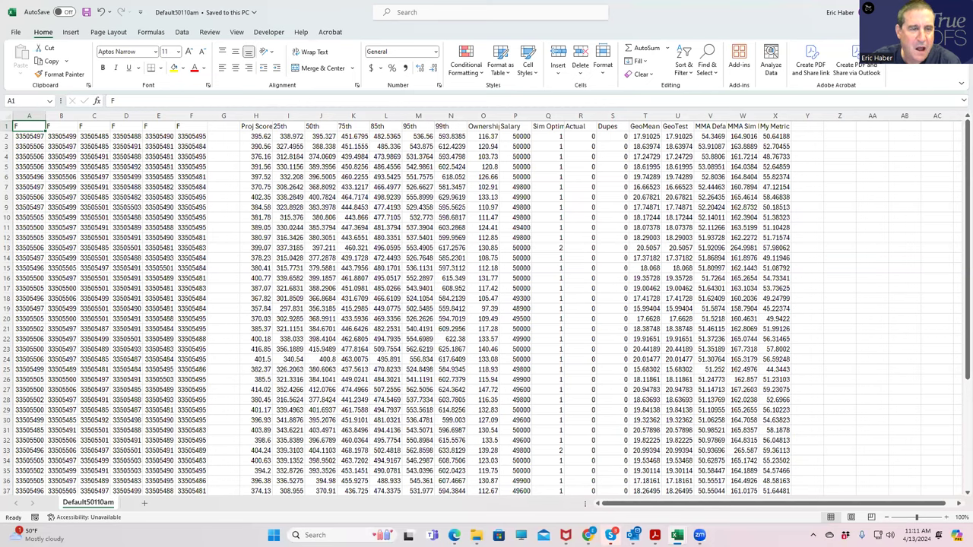
key(ctrl+w)
key(alt+Tab)
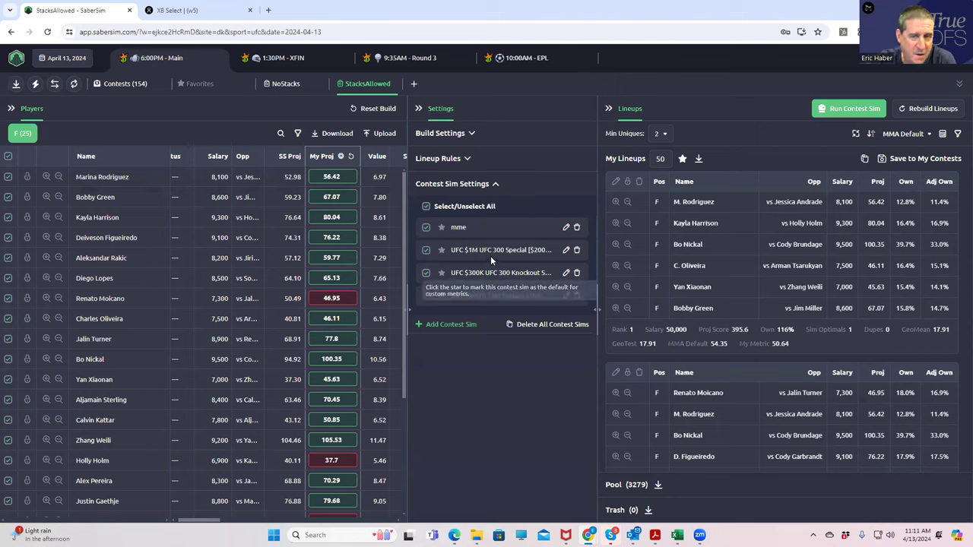
Examine the contest sim settings of the UFC $1M UFC 300 Special and return to the contest sim list without saving
click(565, 250)
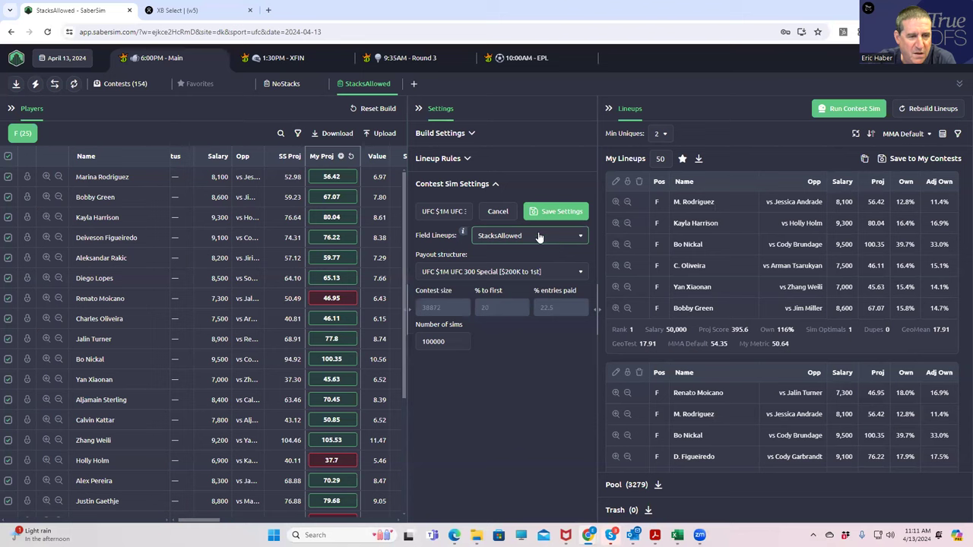
click(460, 184)
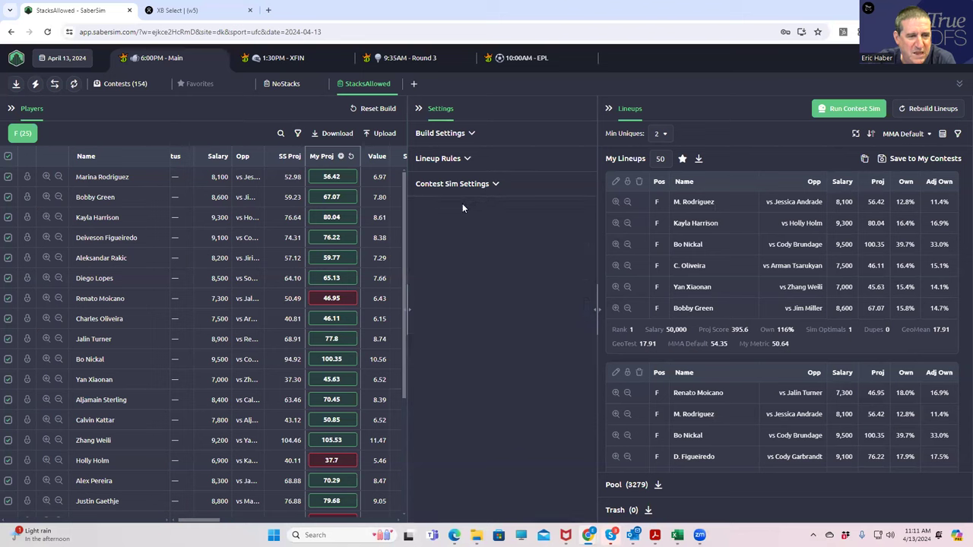
click(494, 185)
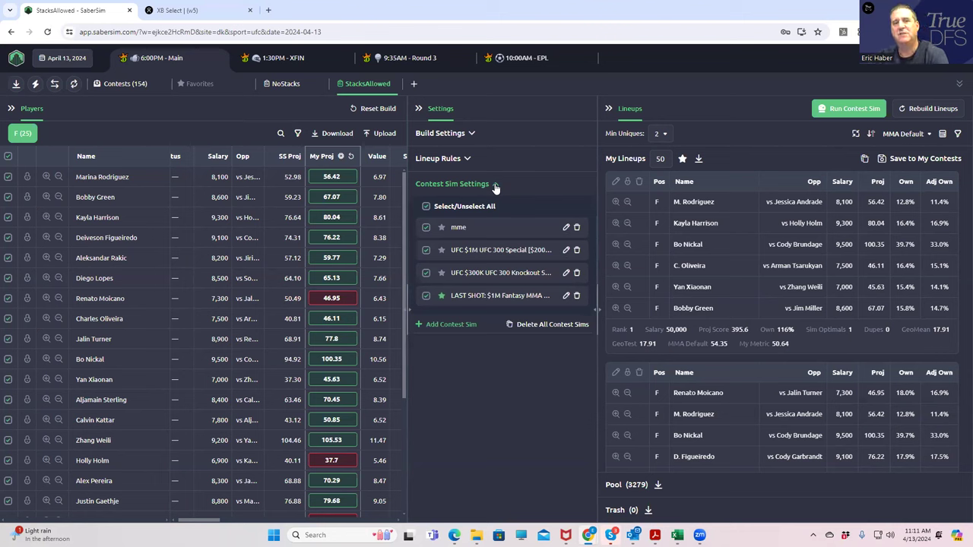
Sort the lineups by MMA Sim Diversity 10 and run the contest sim for all selected contests
click(929, 135)
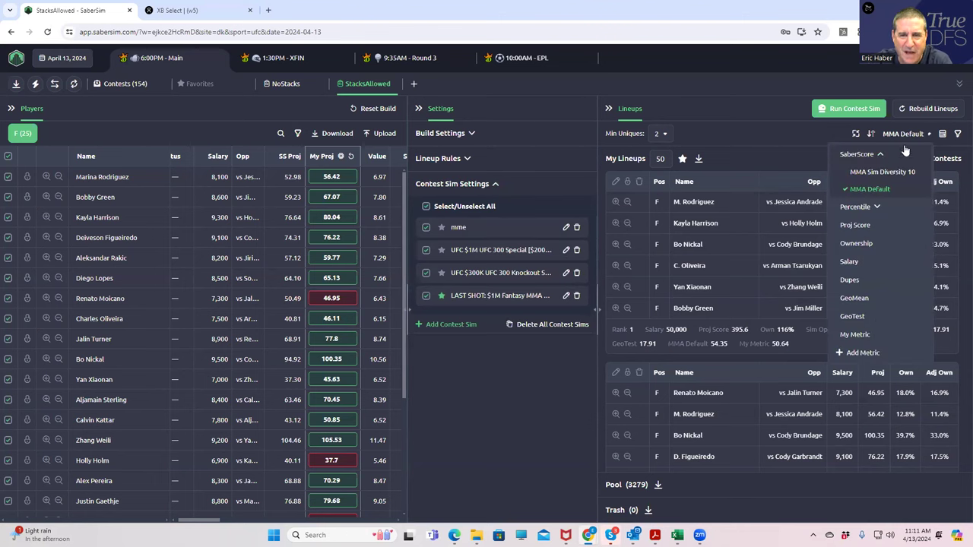
click(882, 172)
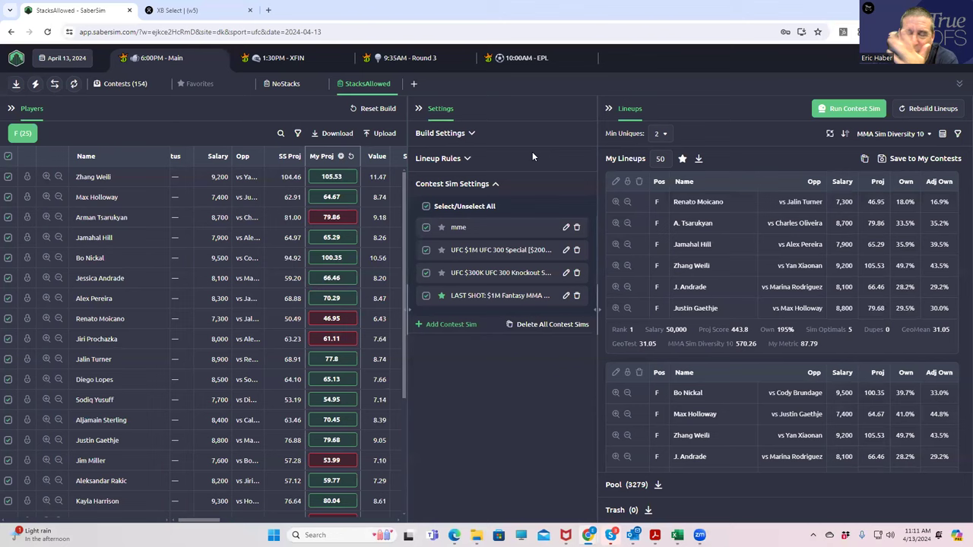
click(845, 111)
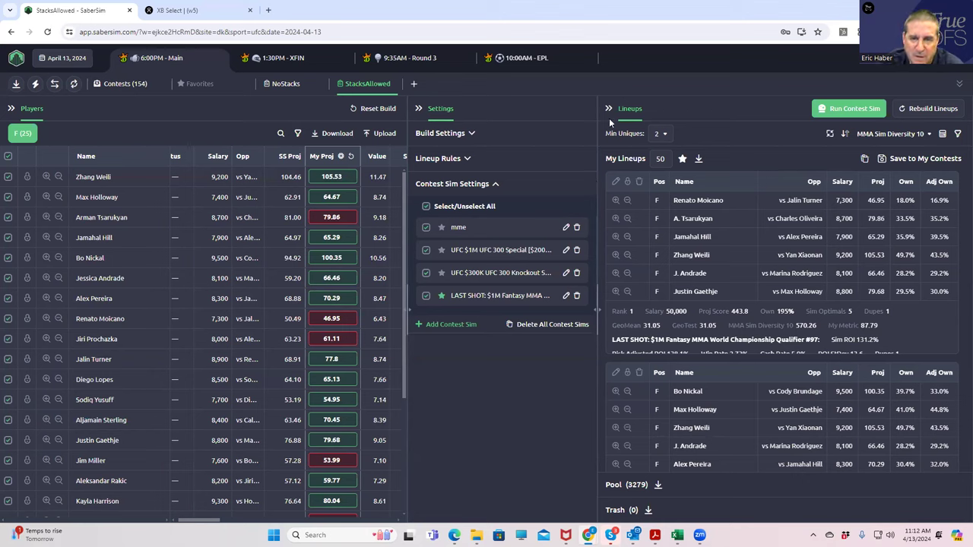
Sort the lineups by RAROI for the UFC $1M UFC 300 Special [$200K to 1st] and review the highest-ranked lineups
click(897, 134)
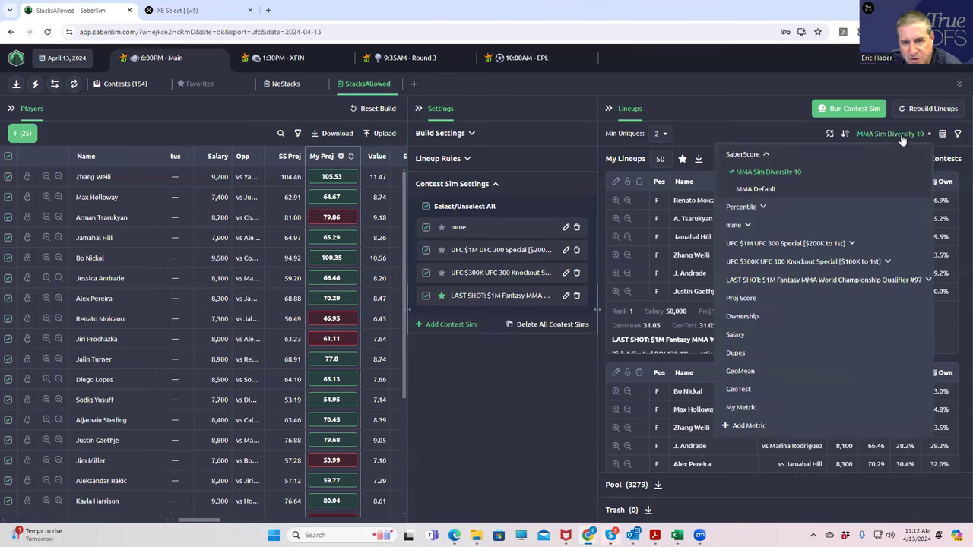
click(823, 247)
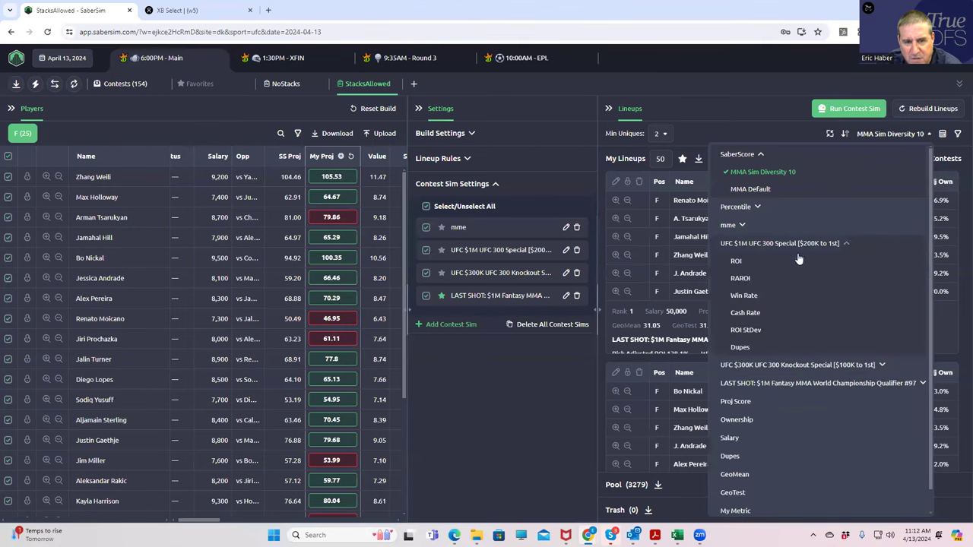
click(739, 278)
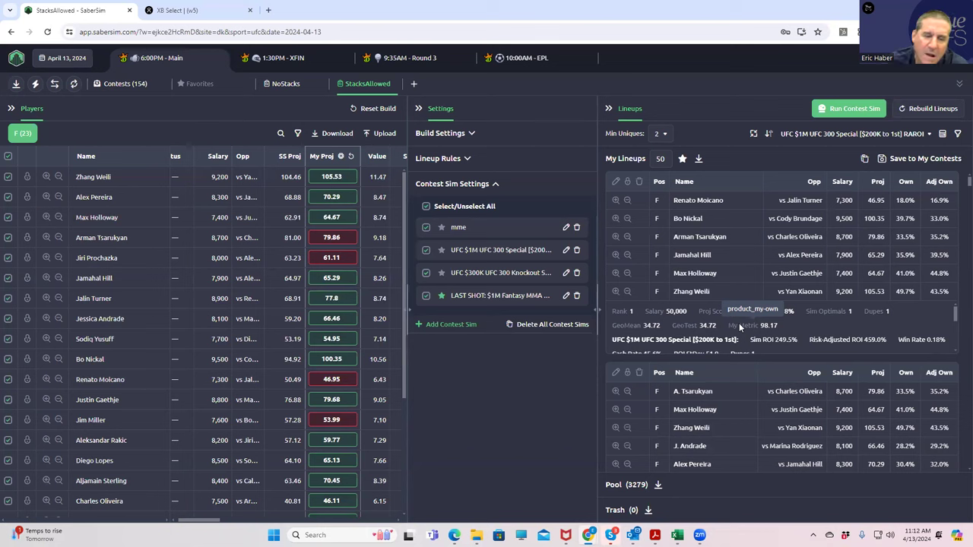
scroll(828, 298, down, 1)
scroll(828, 296, down, 2)
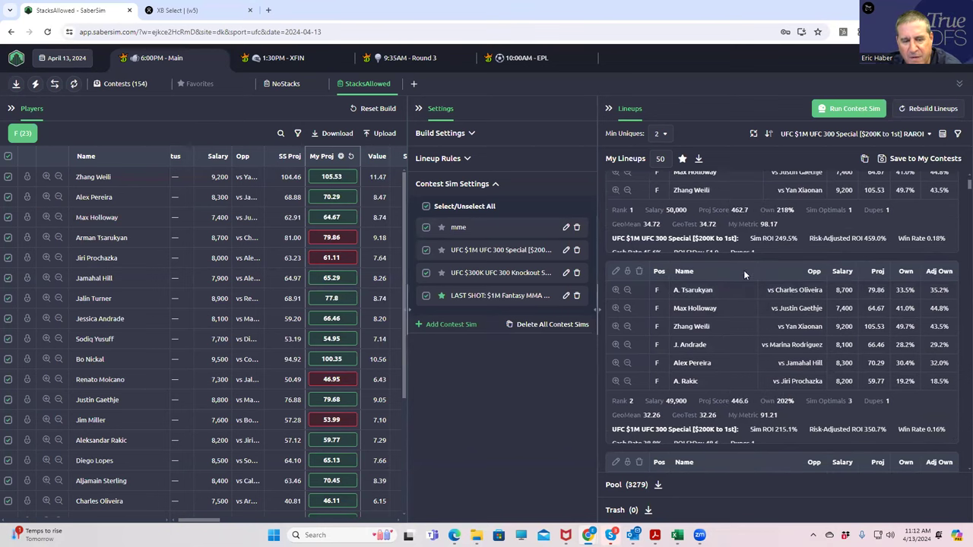
scroll(737, 246, down, 1)
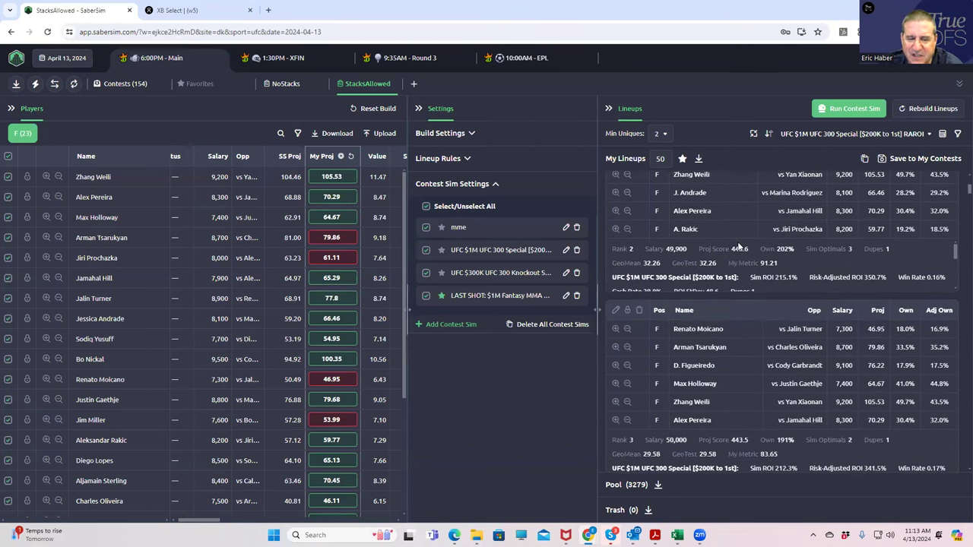
scroll(737, 245, up, 4)
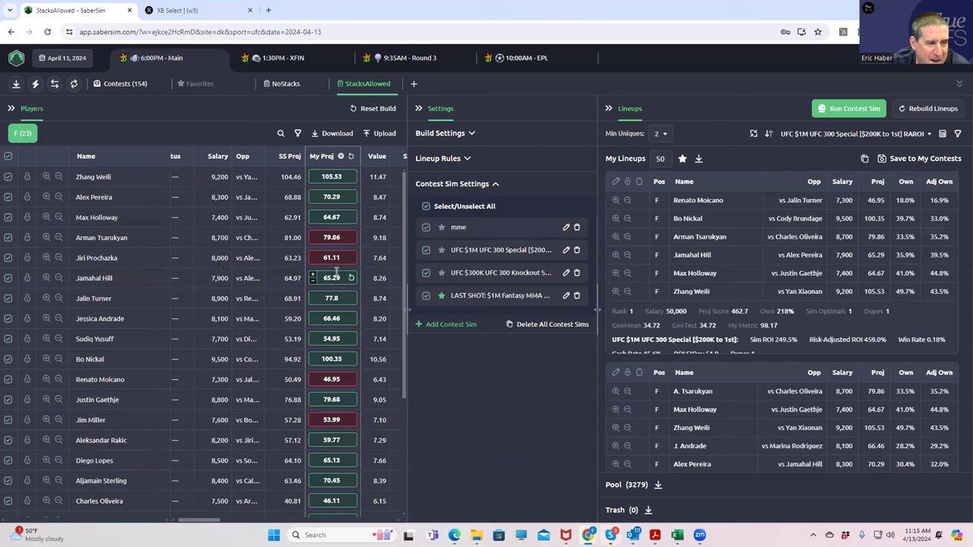
Sort the player list by My Proj from highest to lowest
click(320, 157)
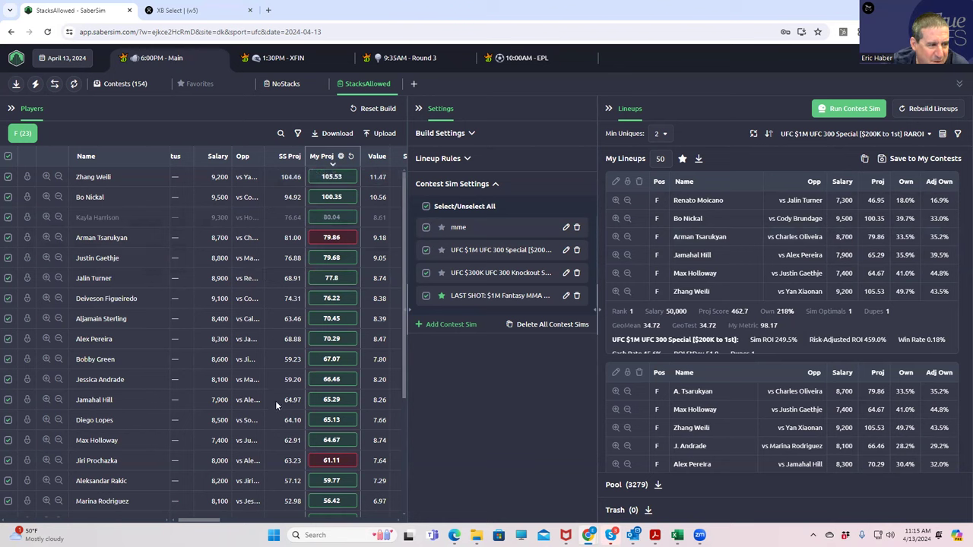
mouse_move(332, 433)
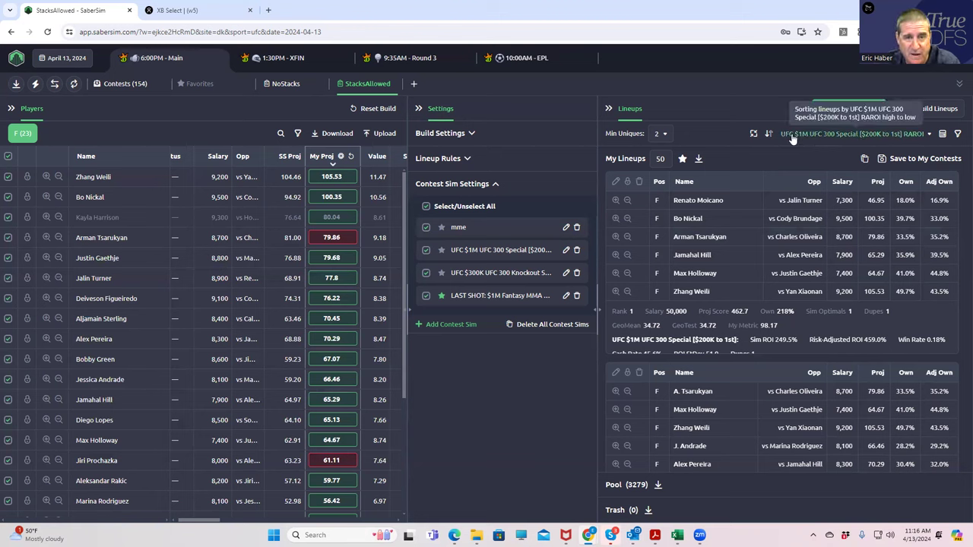
Set the minimum uniques to 1 and add a lineup pool filter showing only lineups with salary less than 49400
click(665, 135)
click(660, 153)
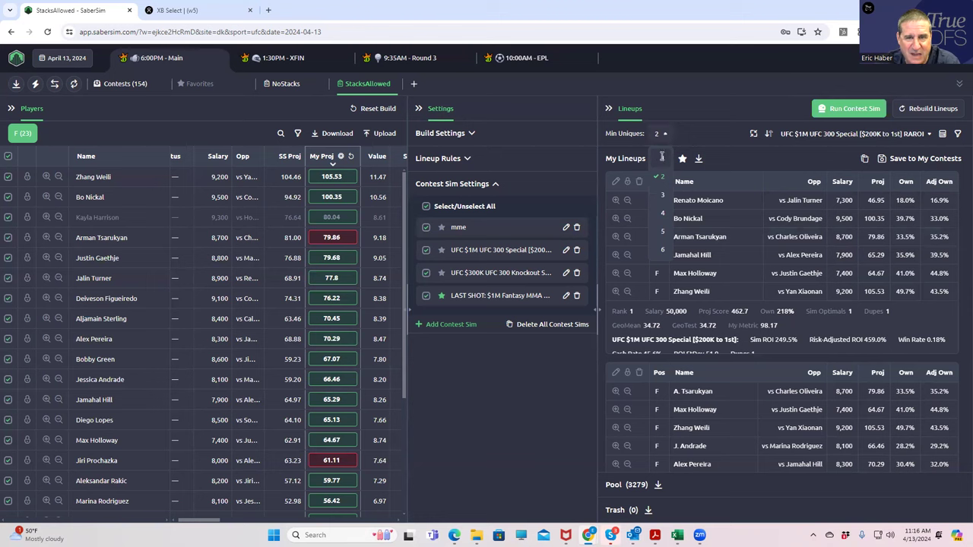
click(957, 134)
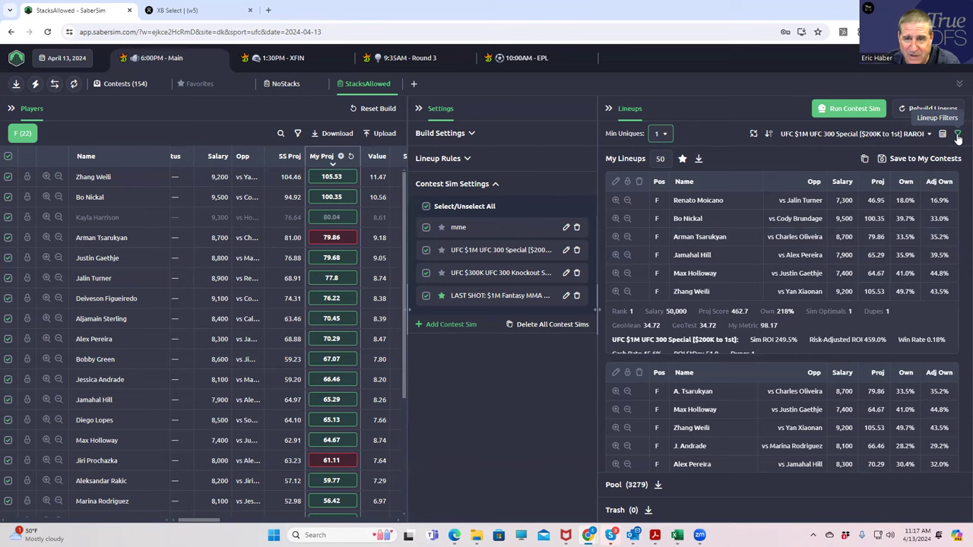
click(615, 159)
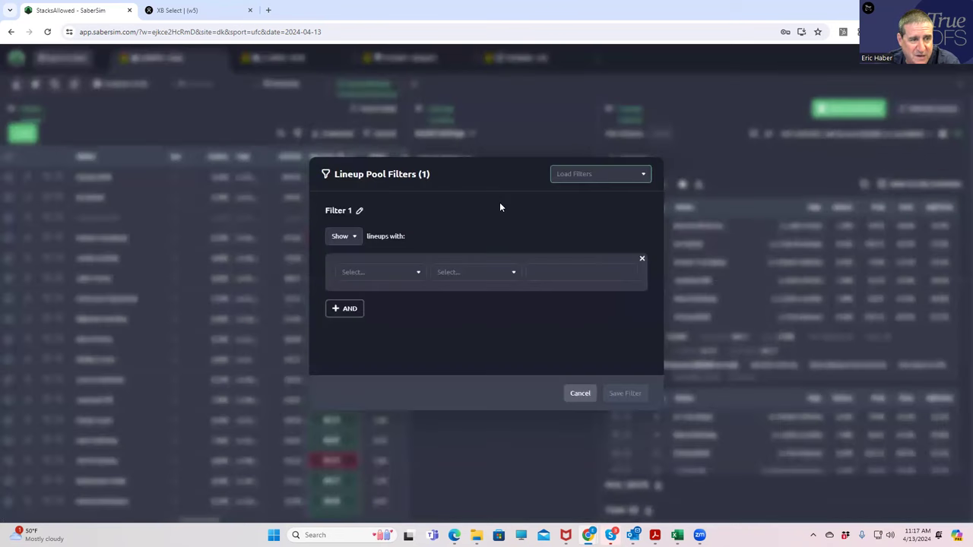
click(369, 276)
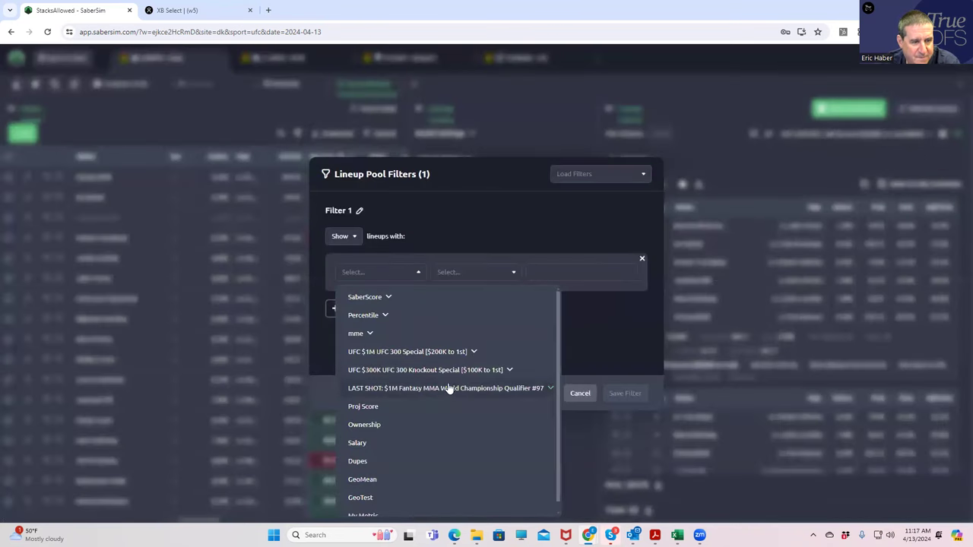
click(360, 442)
click(494, 273)
click(461, 316)
click(551, 275)
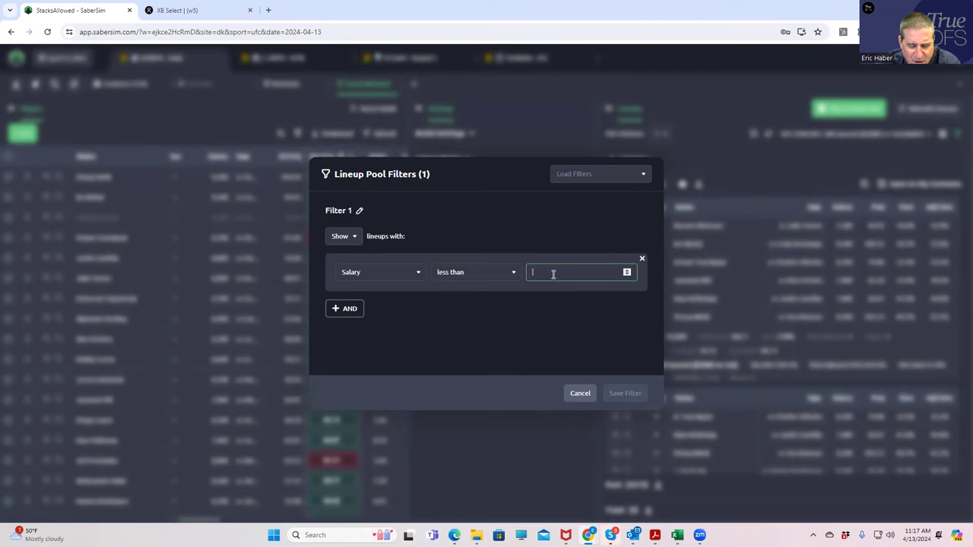
text(49400)
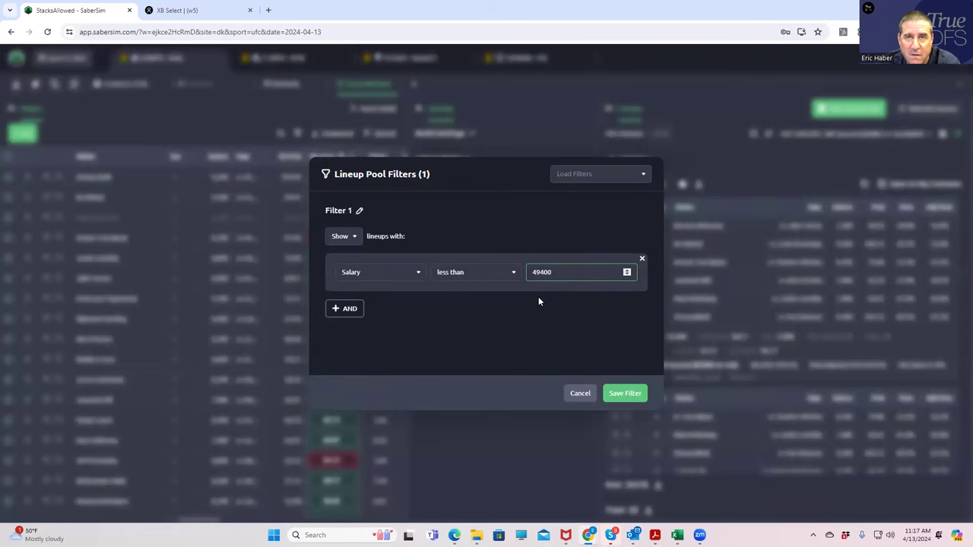
click(618, 394)
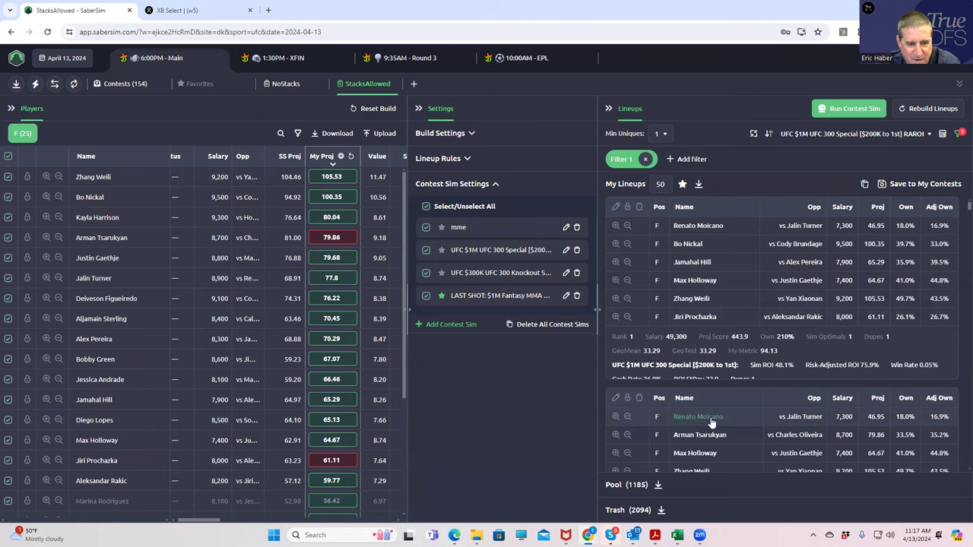
scroll(728, 418, down, 2)
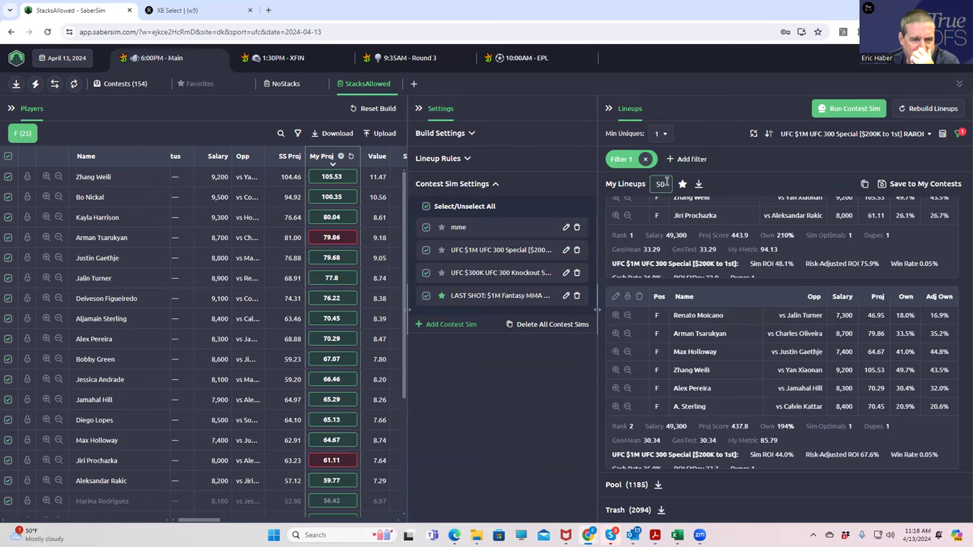
Edit Filter 1 to show only lineups with salary less than 49200
click(620, 159)
click(573, 272)
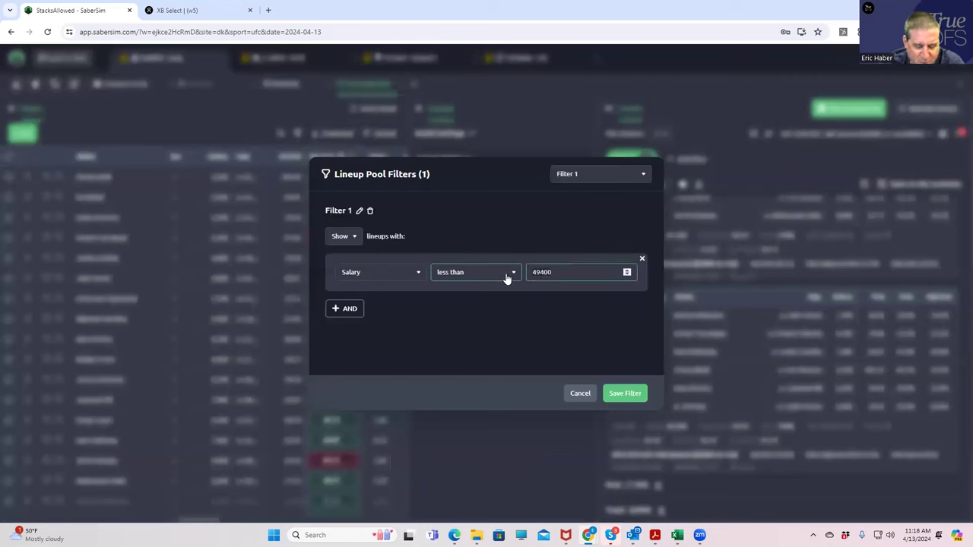
key(BackSpace)
key(BackSpace)
key(BackSpace)
key(BackSpace)
text(9200)
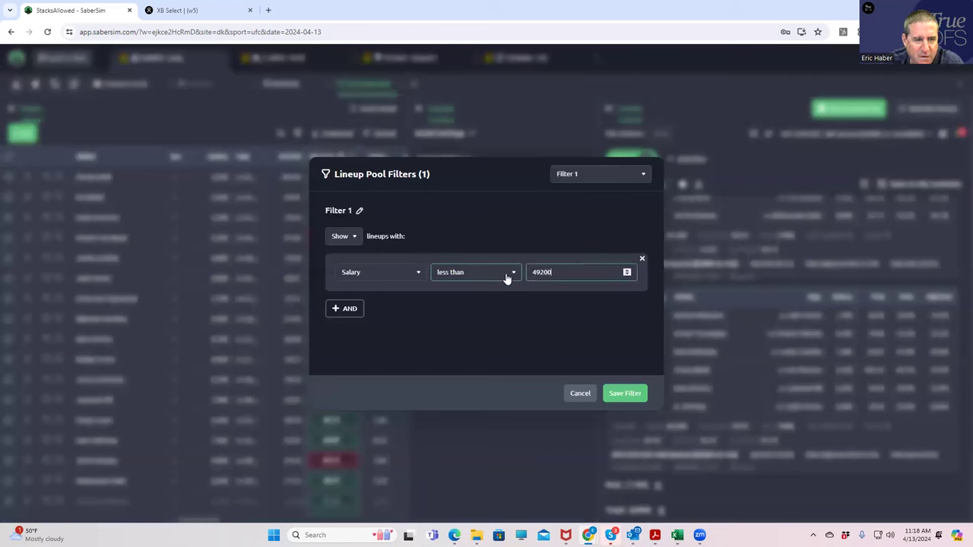
click(610, 390)
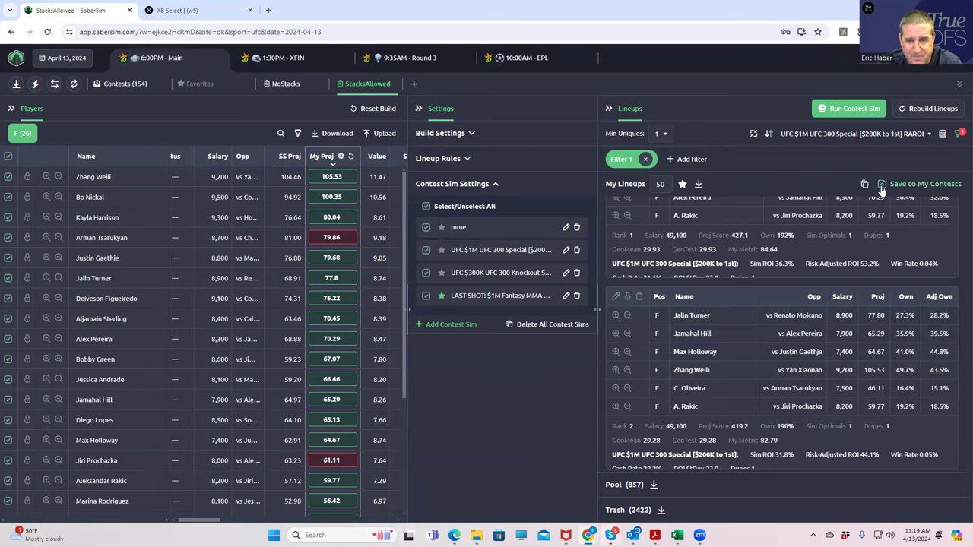
Export the 50 filtered lineups and save the file in Excel as 4910050lineups in the KrugMMA folder
click(698, 186)
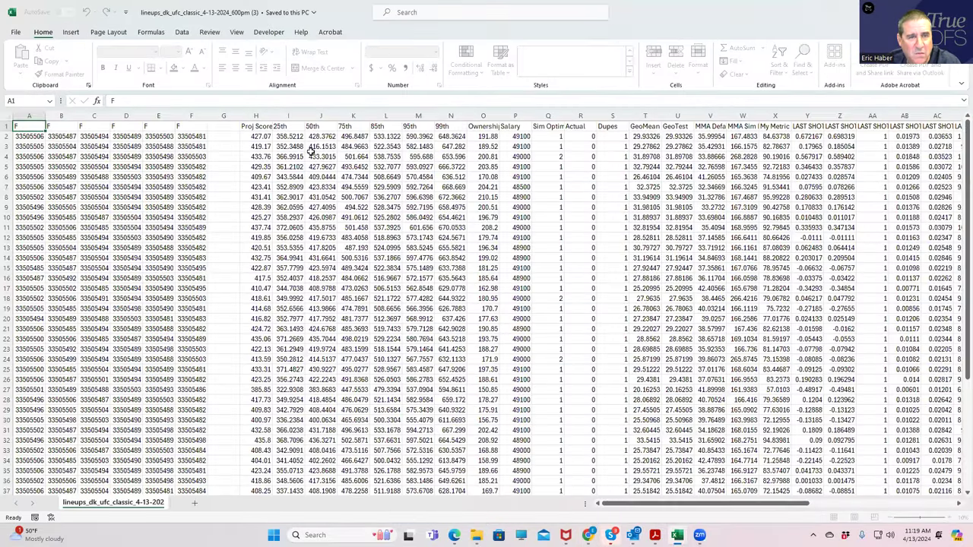
click(15, 31)
click(32, 187)
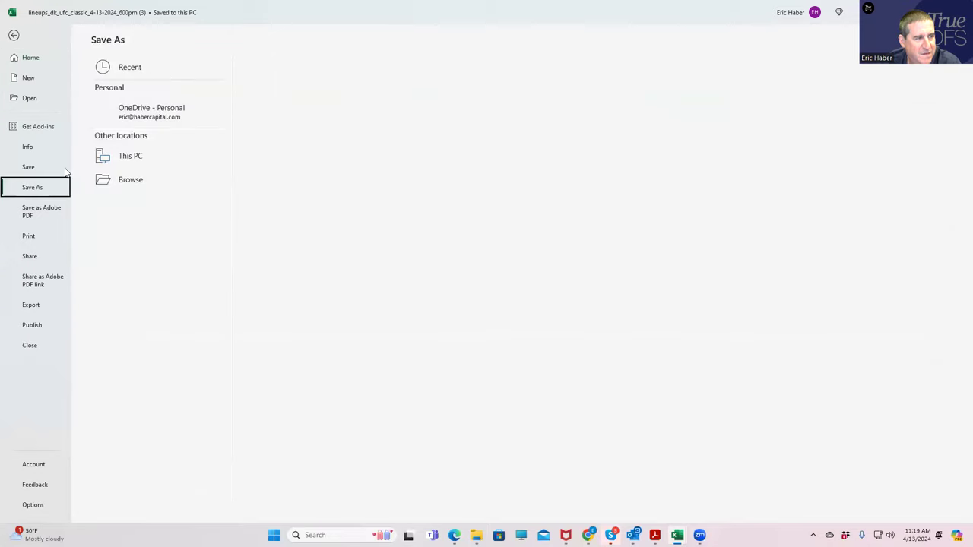
click(146, 76)
click(293, 138)
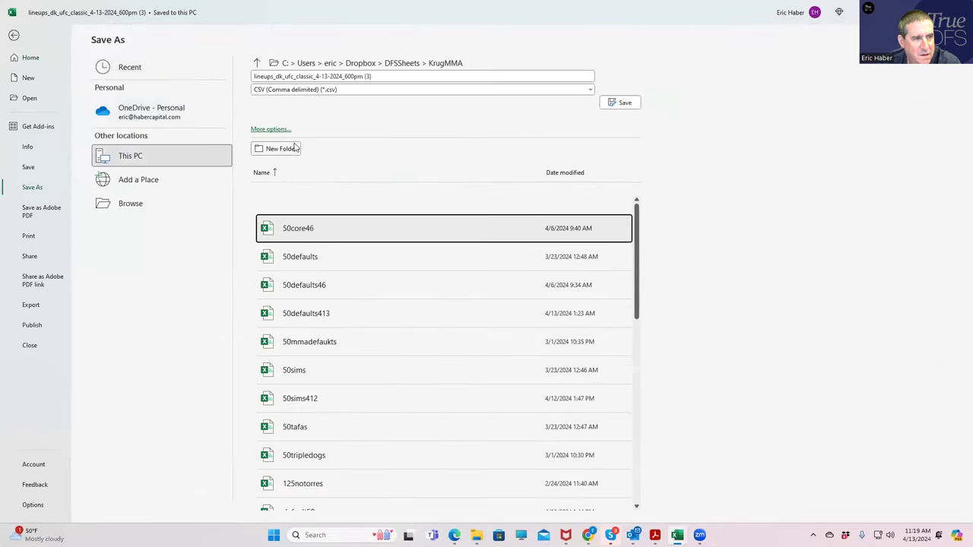
click(405, 76)
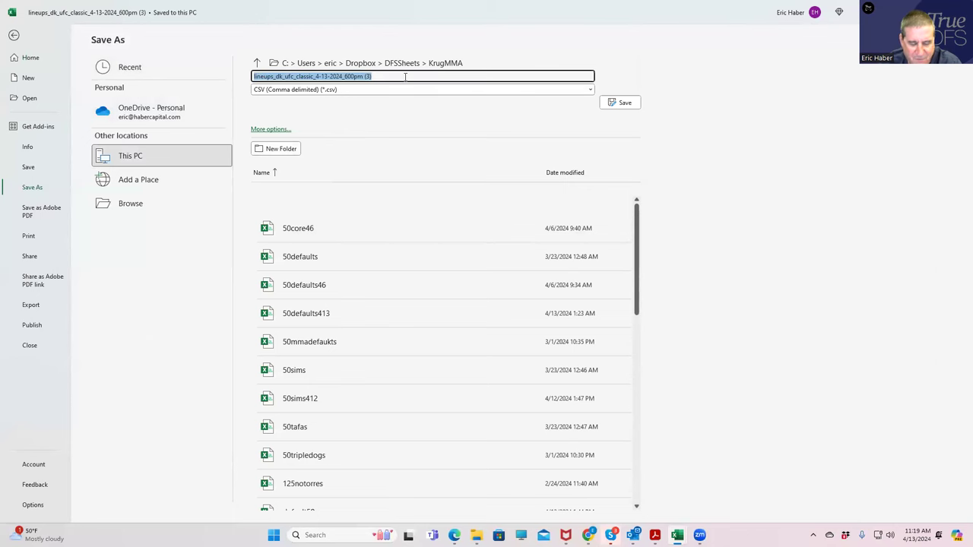
text(49100)
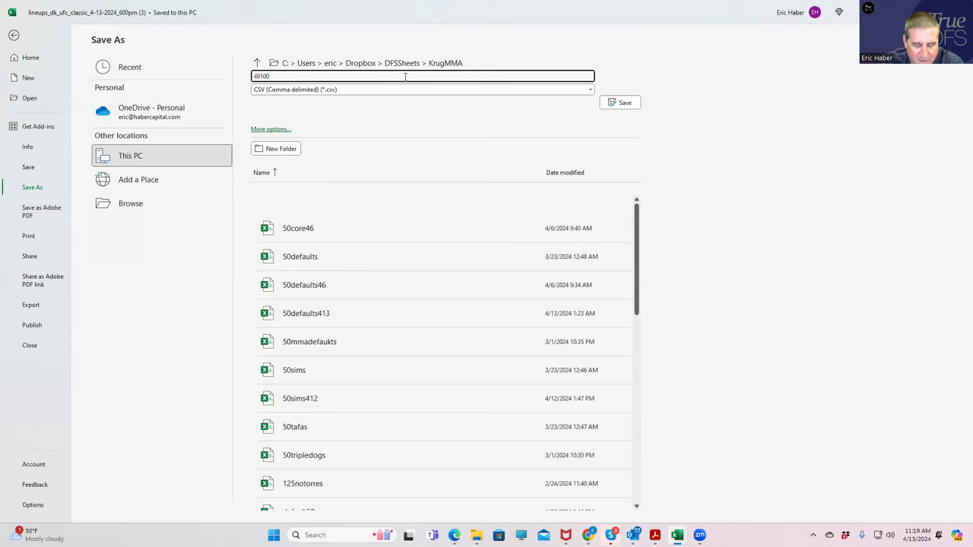
text(50li)
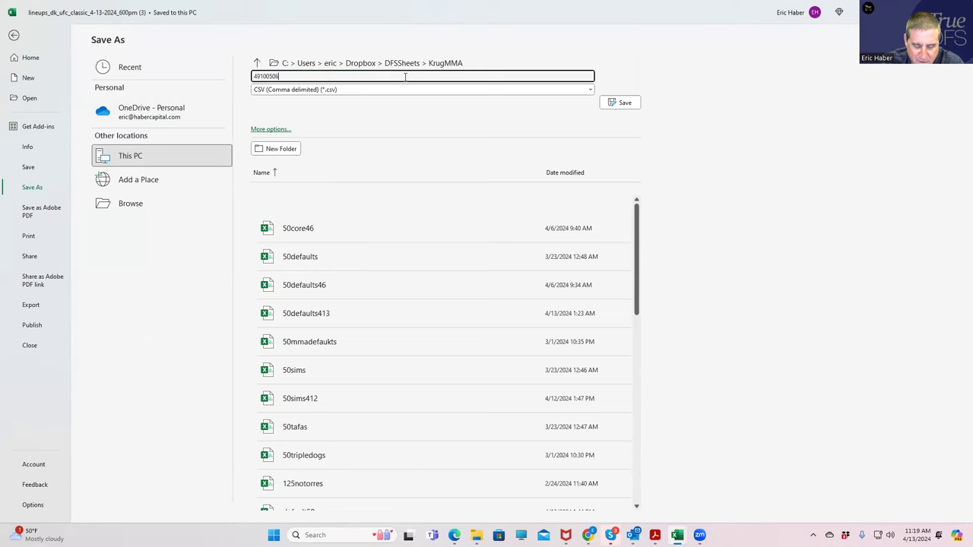
text(neups)
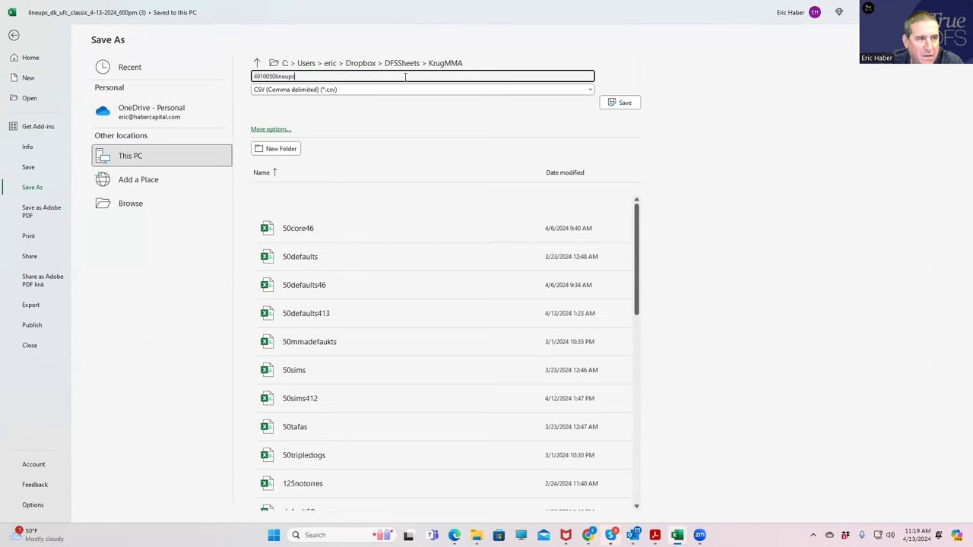
click(622, 102)
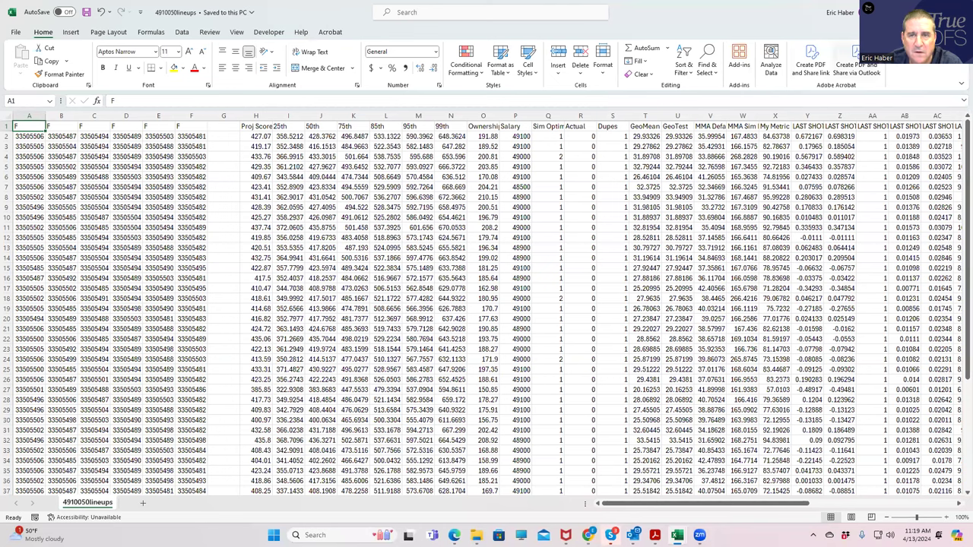
Close the saved lineup workbook and switch back to SaberSim
key(ctrl+w)
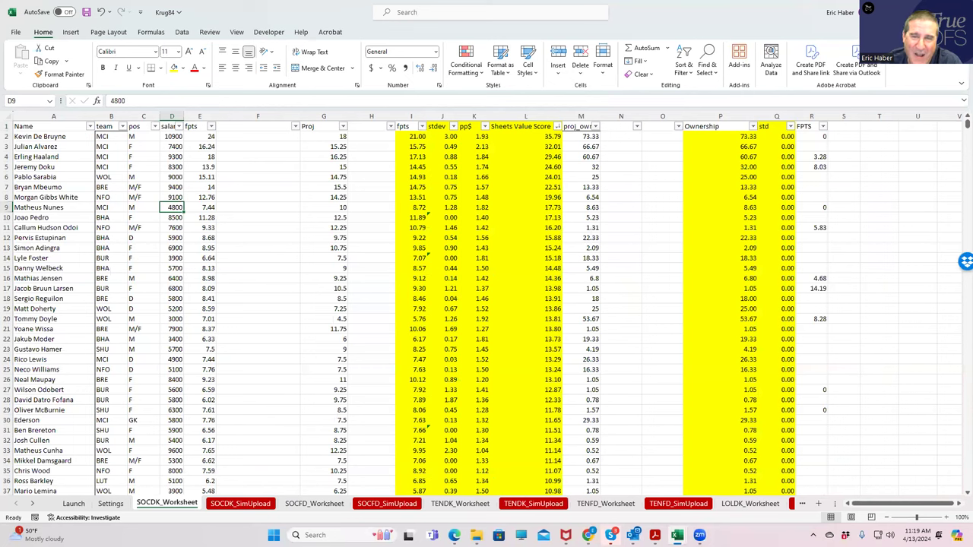
key(alt+Tab)
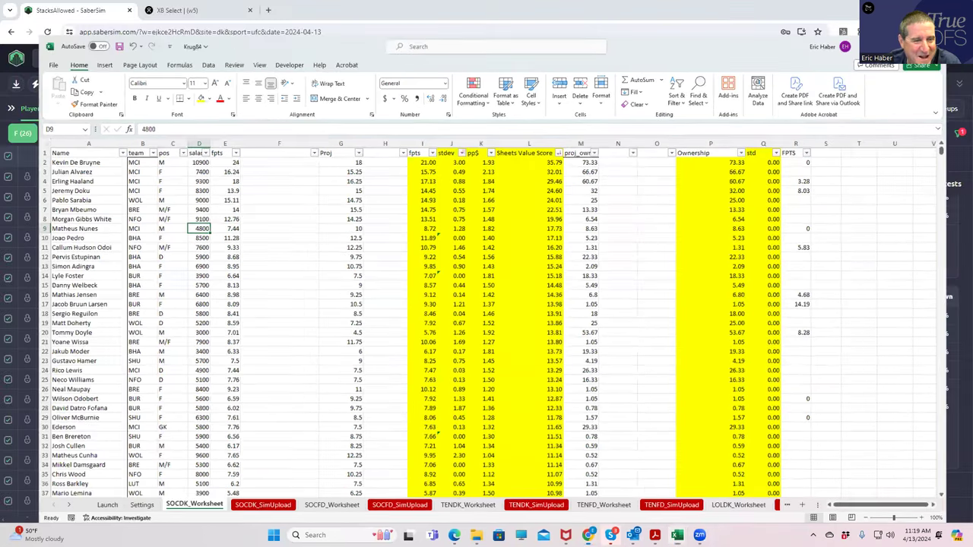
key(alt+Tab)
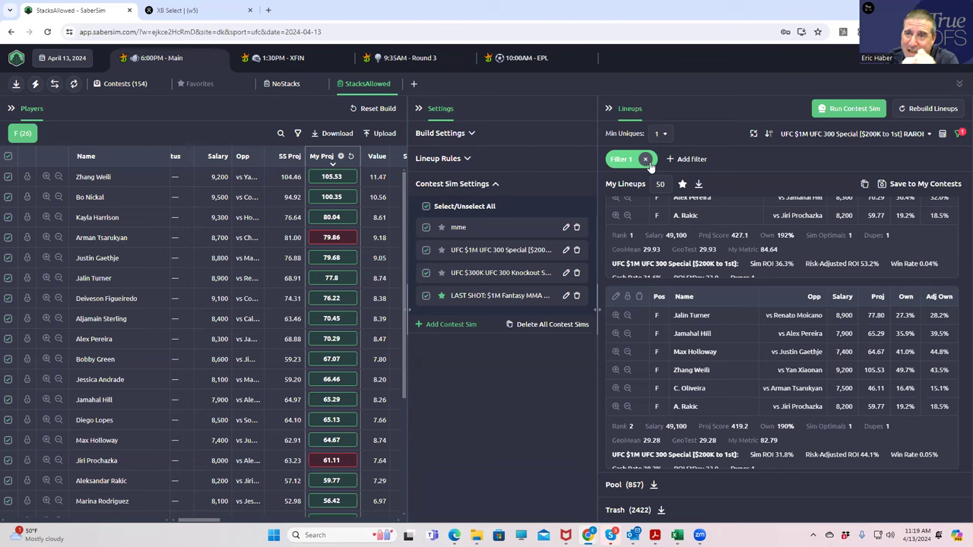
Remove the salary filter from the lineup pool and review the My Own and exposure values of the lower-projected fighters
click(645, 160)
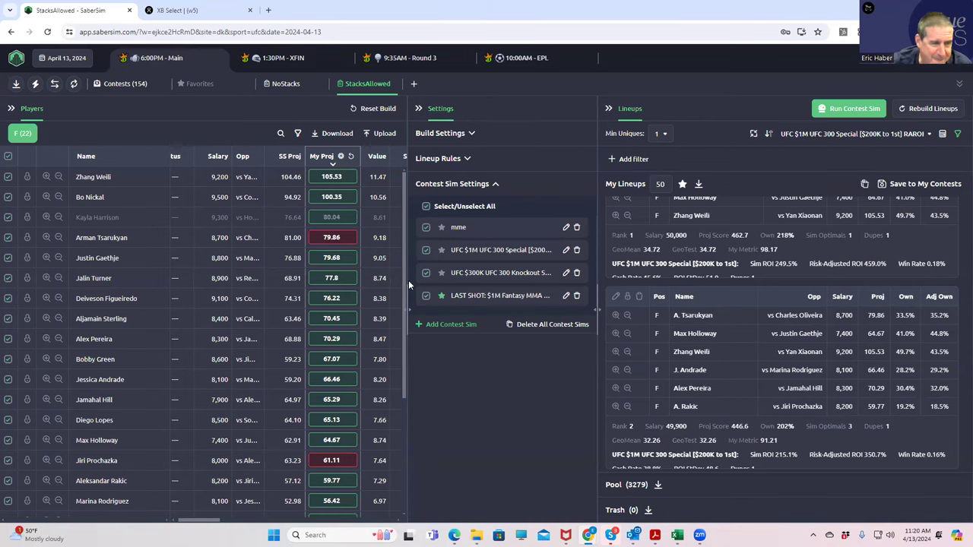
drag(402, 300, 409, 448)
drag(211, 523, 259, 525)
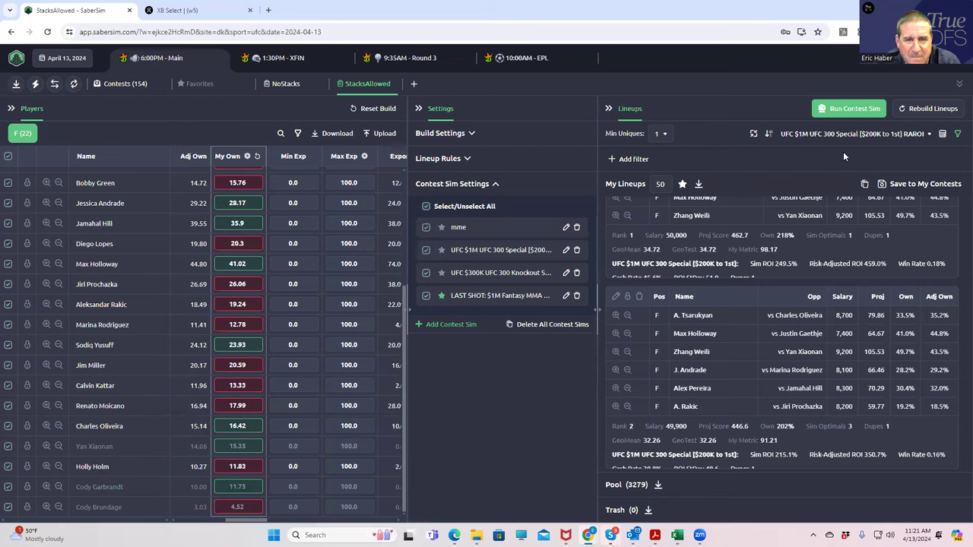
Add a new lineup pool filter showing only lineups with salary less than 49400
click(619, 159)
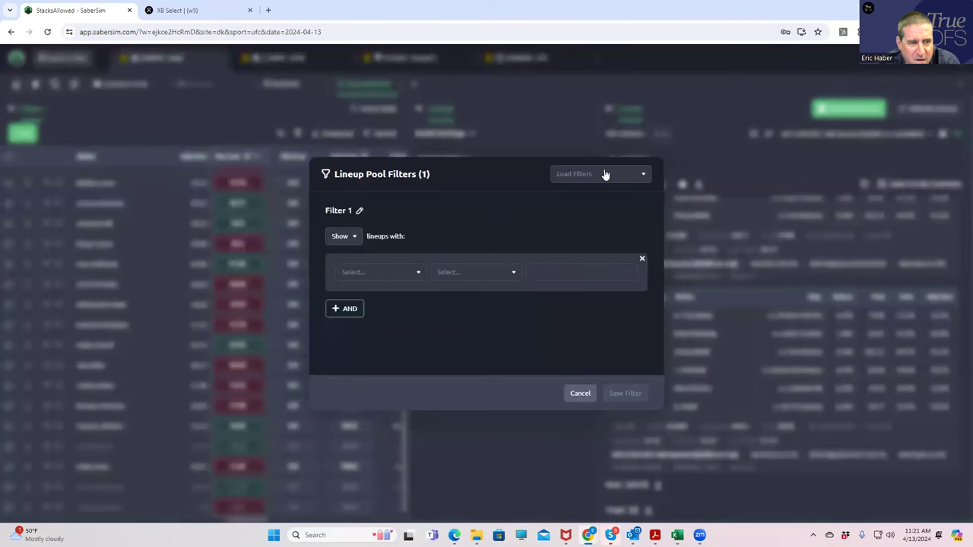
click(403, 276)
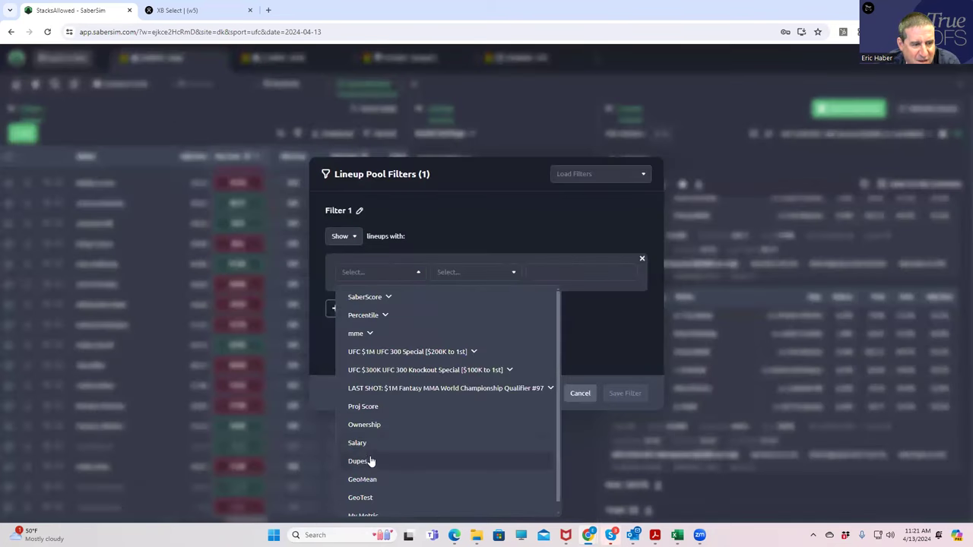
click(371, 462)
click(478, 274)
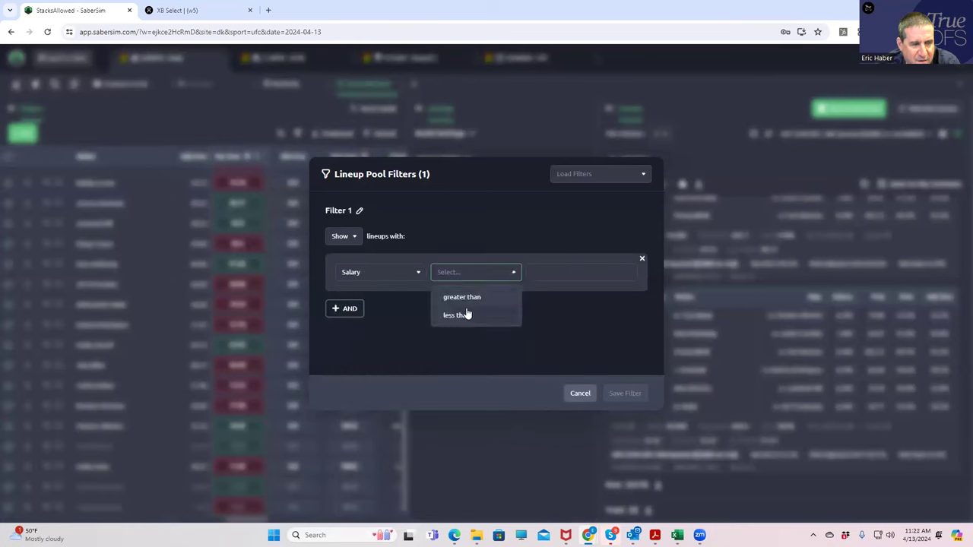
click(459, 316)
click(573, 271)
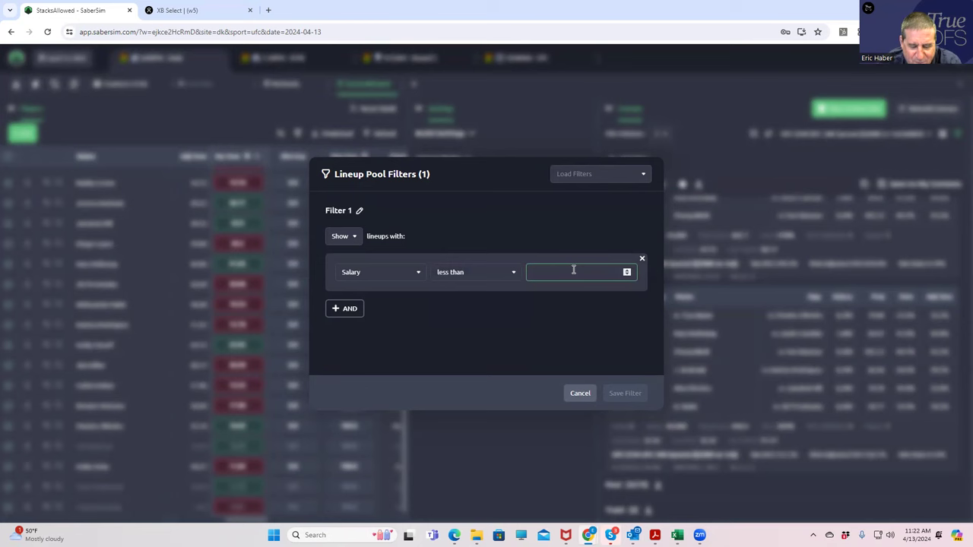
text(49)
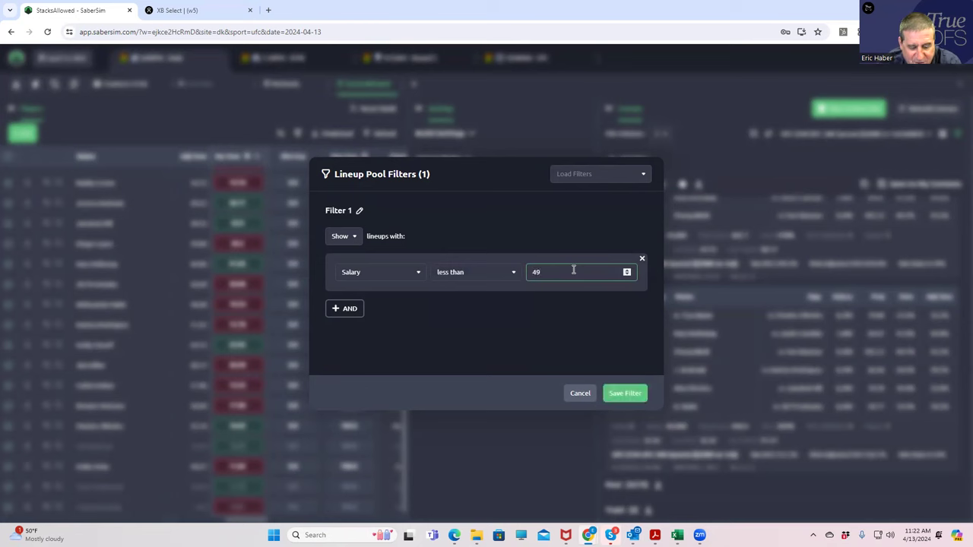
text(400)
click(535, 316)
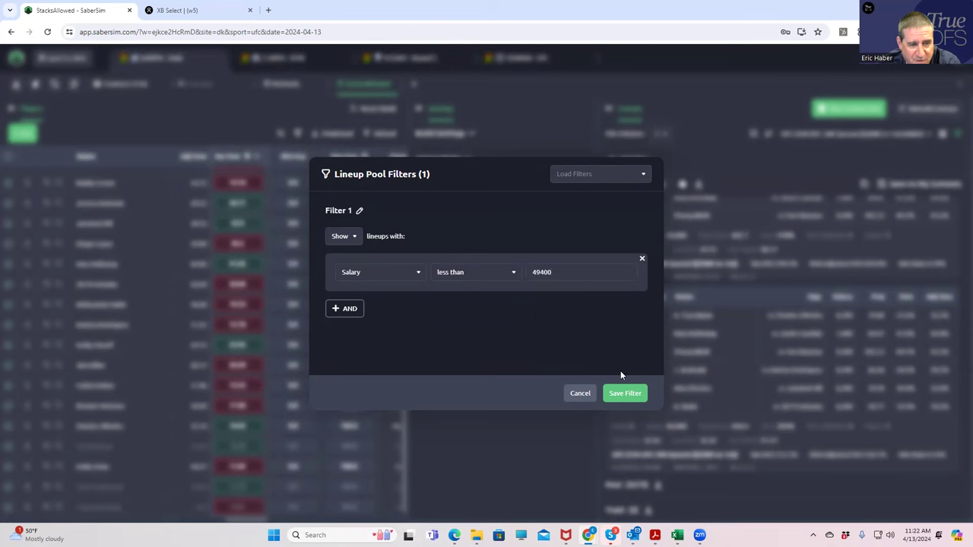
click(626, 394)
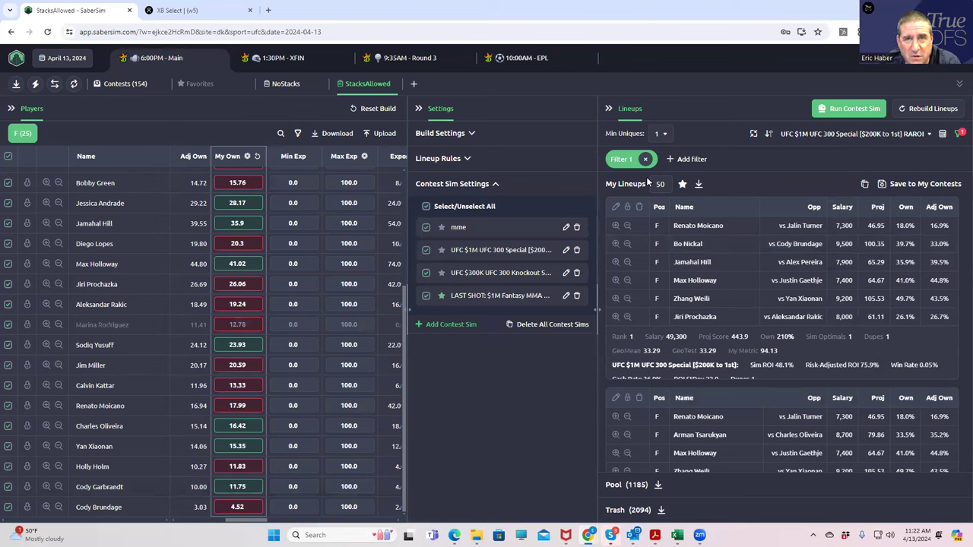
Export the 50 filtered lineups, open the CSV in Excel and save it as 4930050lineups in the KrugMMA folder
click(698, 186)
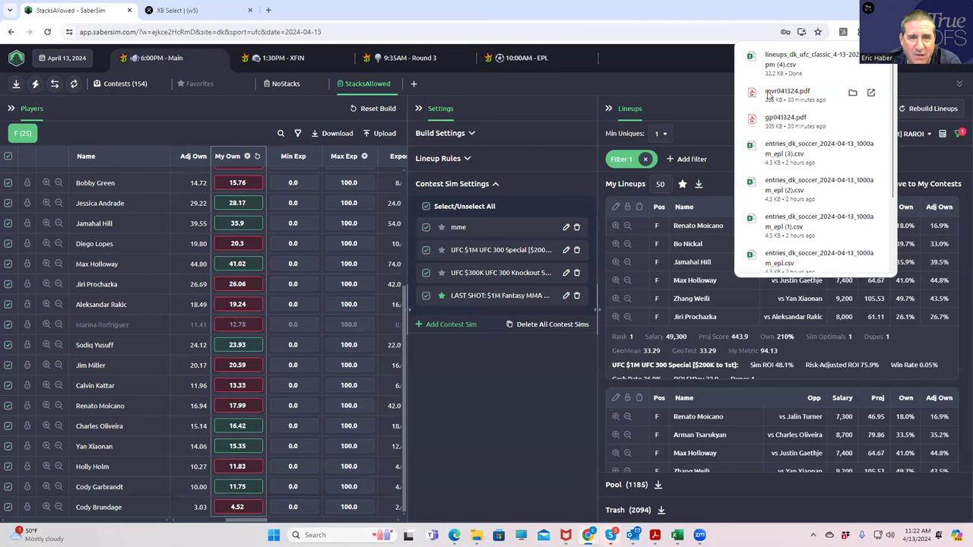
click(788, 59)
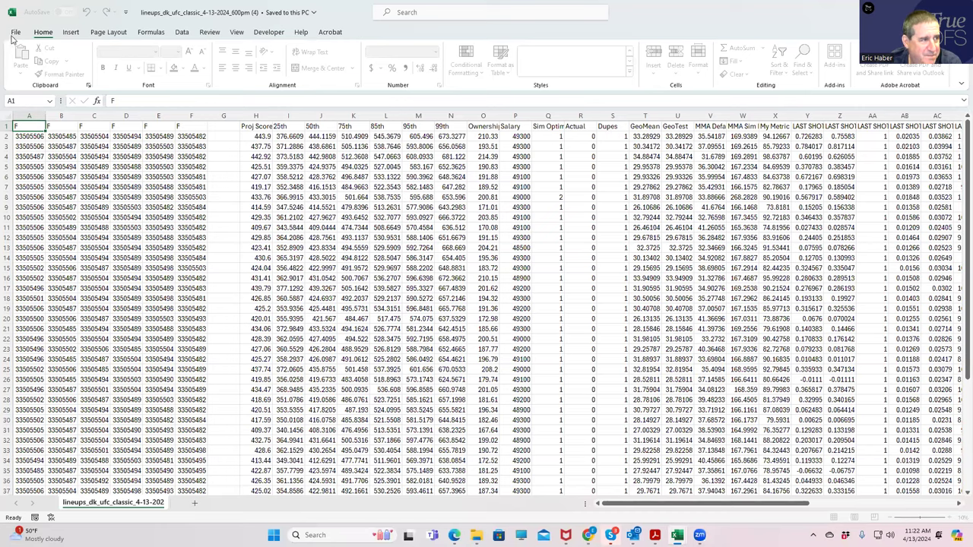
click(16, 33)
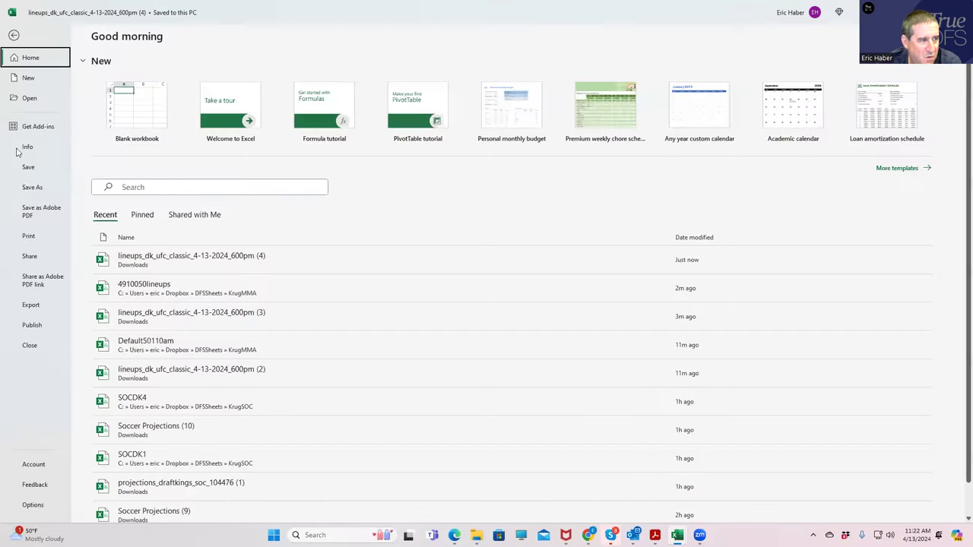
click(28, 187)
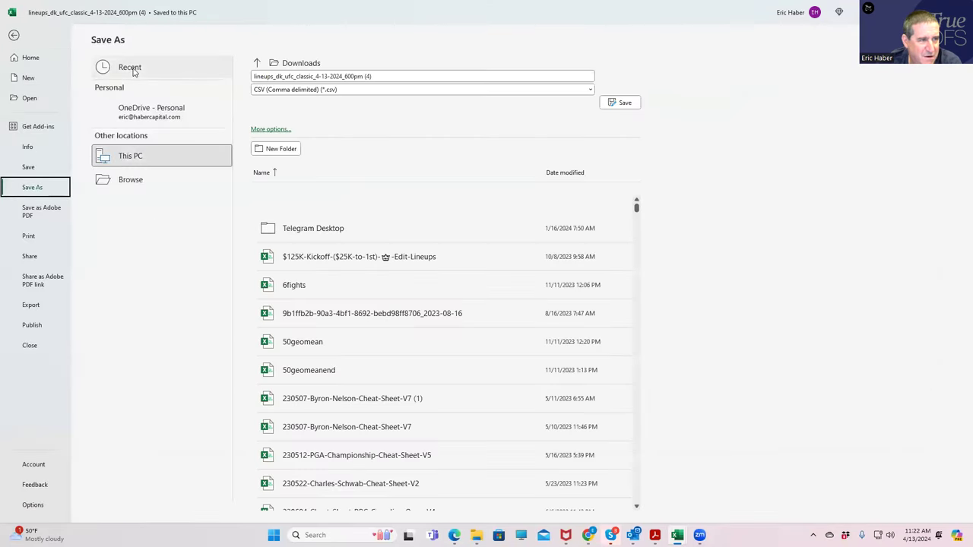
click(134, 70)
click(351, 141)
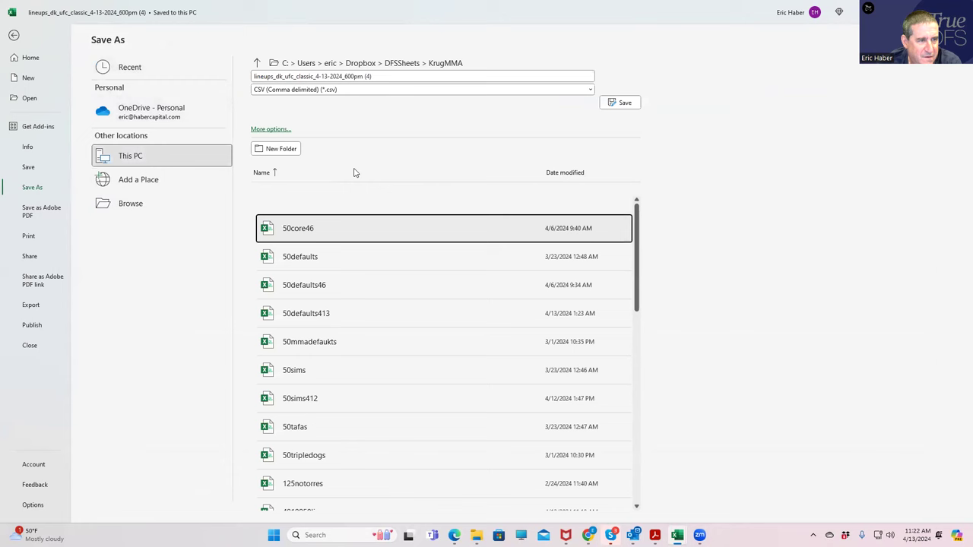
click(380, 76)
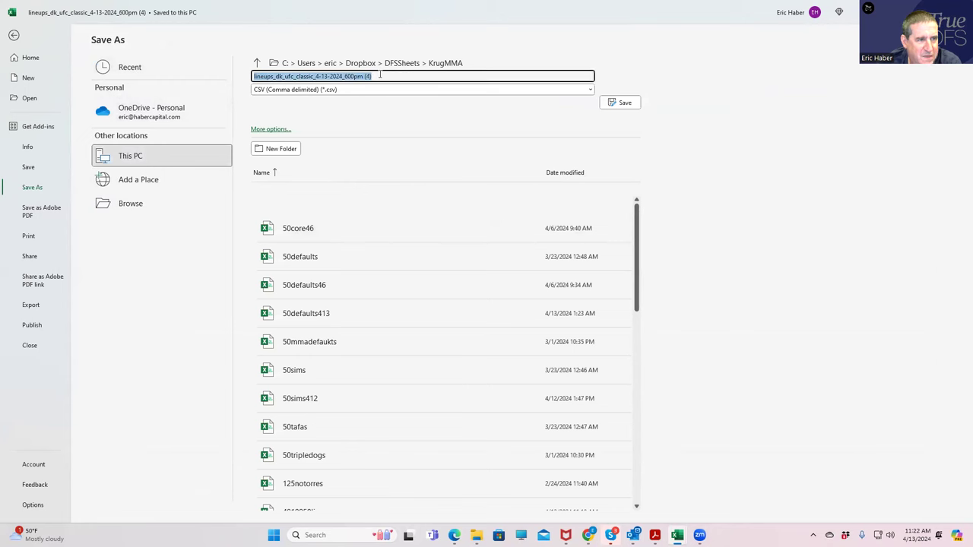
key(BackSpace)
text(49300)
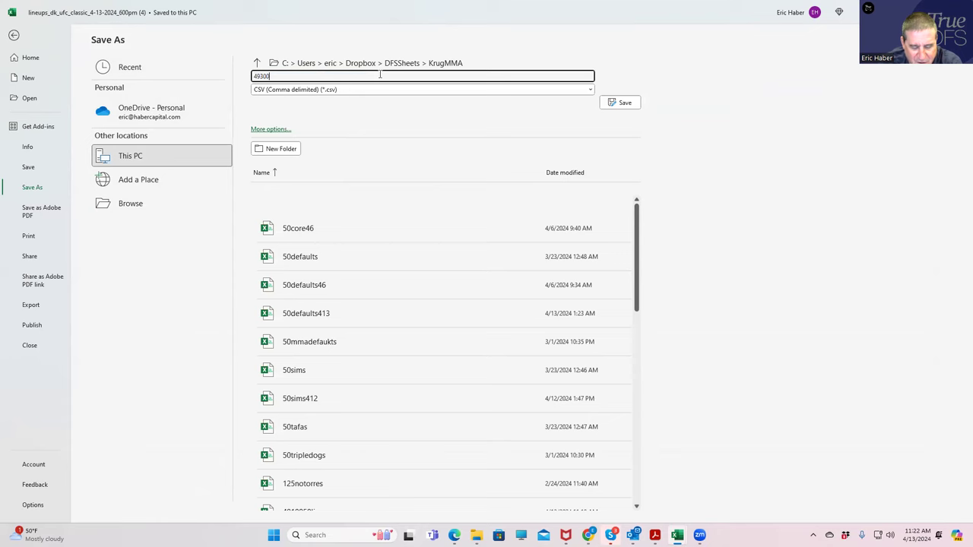
text(50lineups)
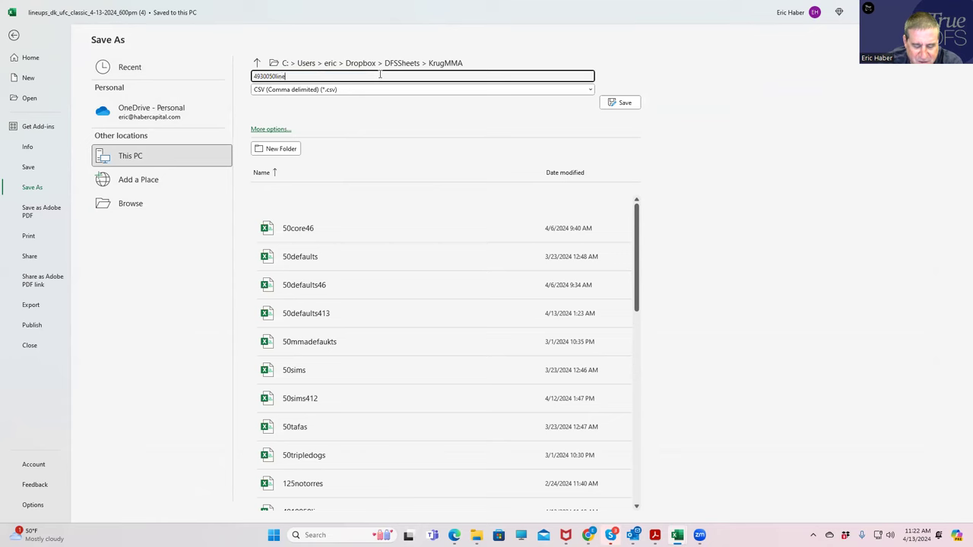
click(619, 102)
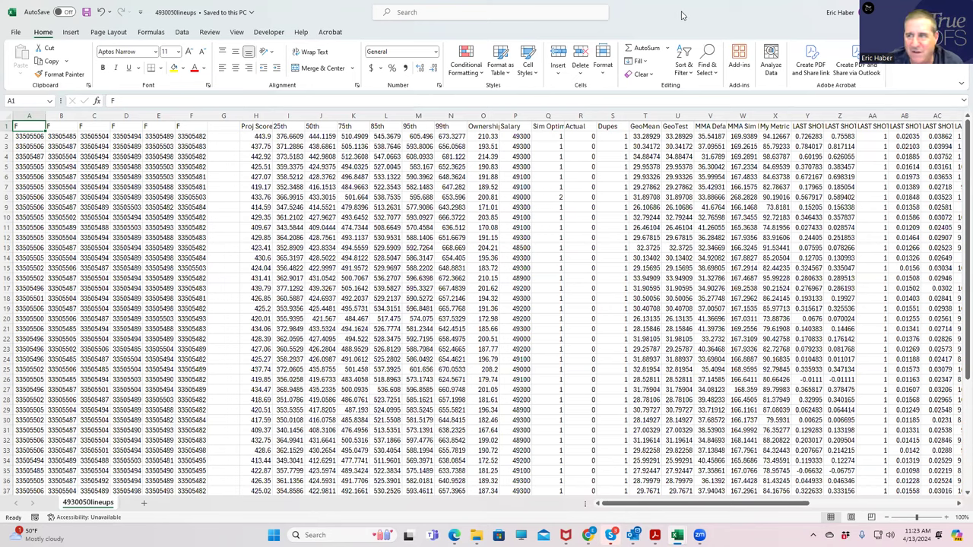
Bring up the DupeTest1 v3 workbook in Excel, maximize it and look through the existing lineups on the RemoveDupes sheet
key(alt+Tab)
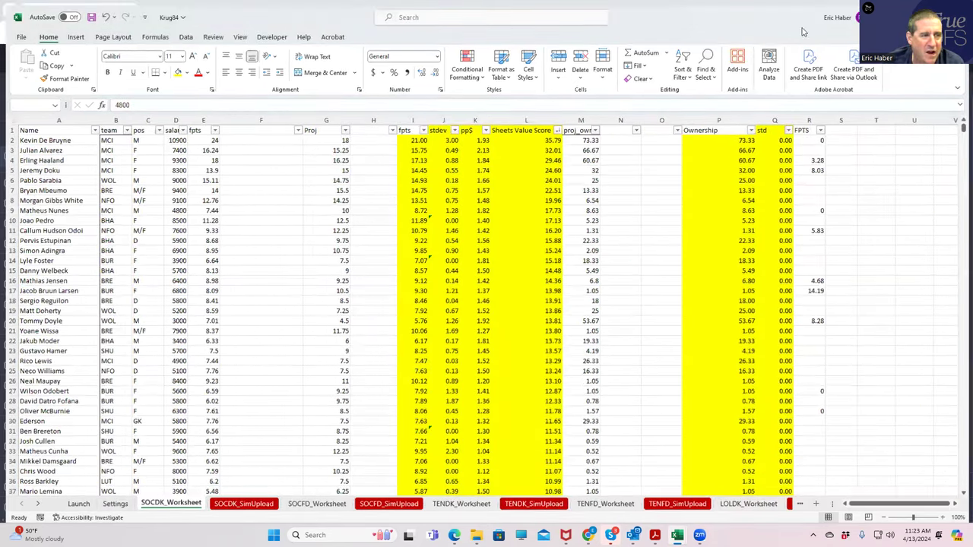
click(587, 535)
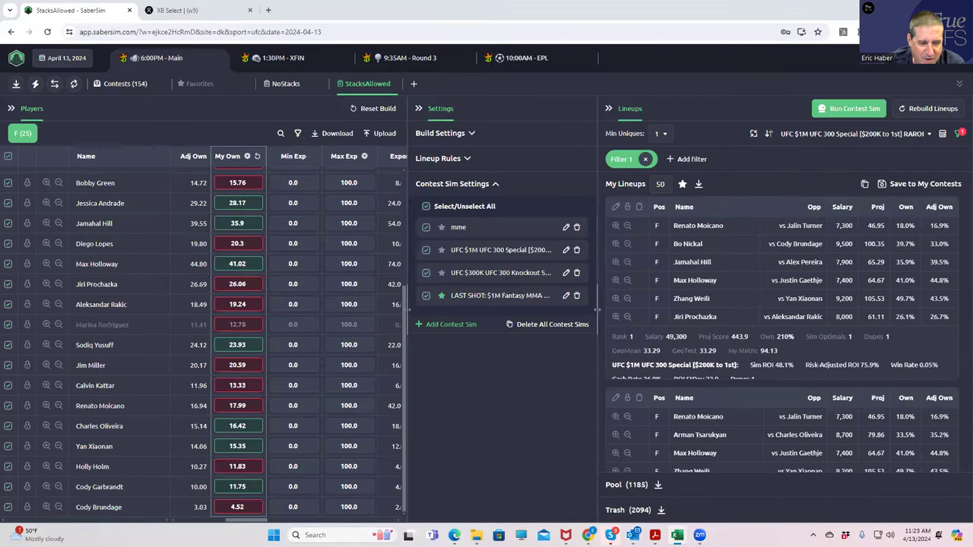
mouse_move(654, 535)
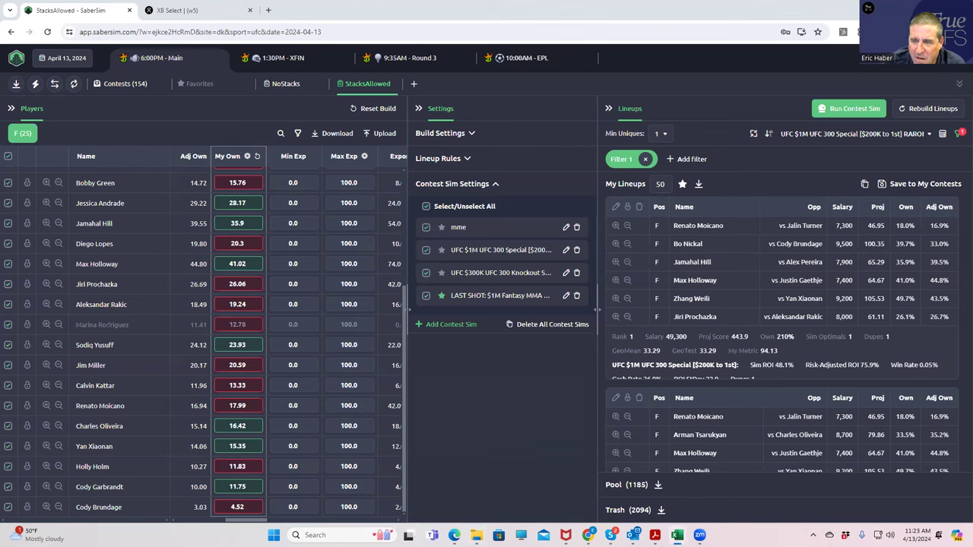
click(676, 535)
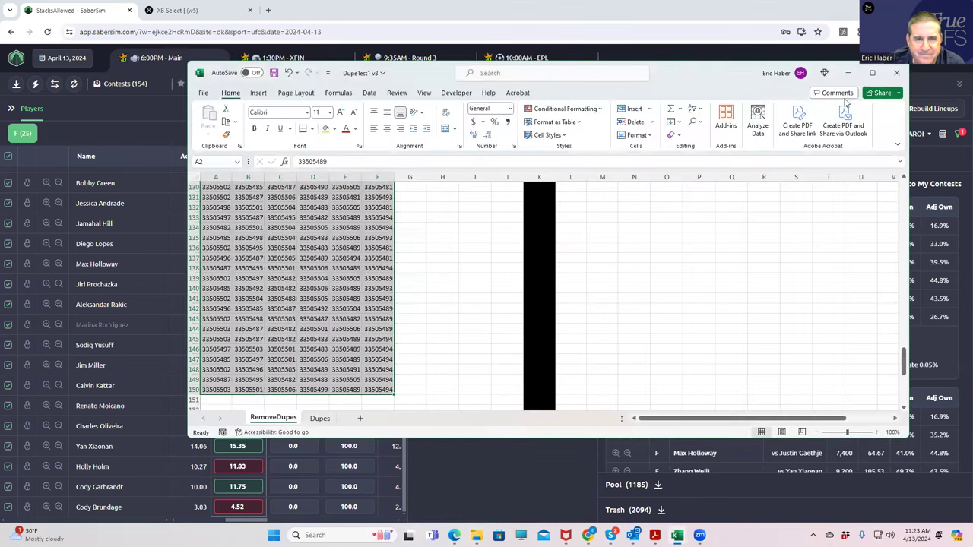
click(867, 76)
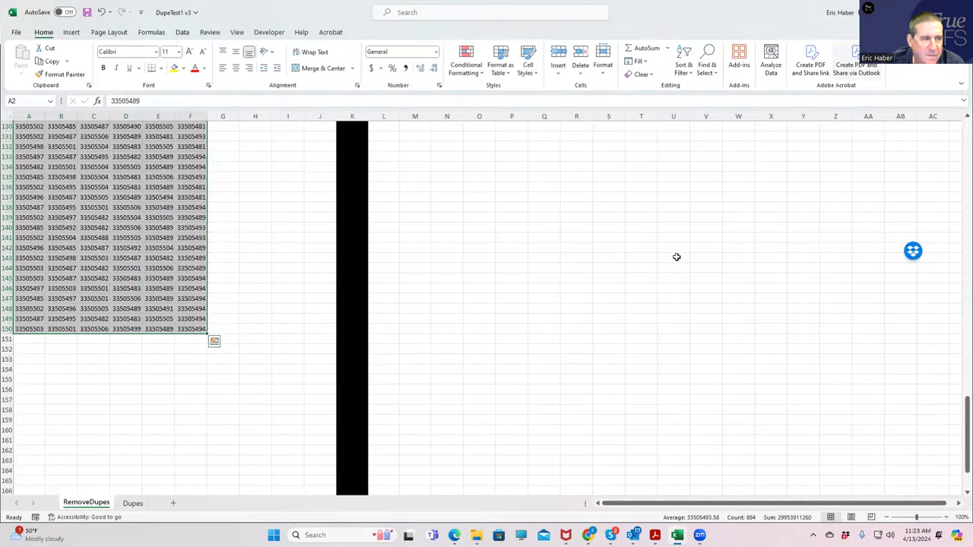
scroll(674, 238, up, 12)
scroll(674, 238, up, 20)
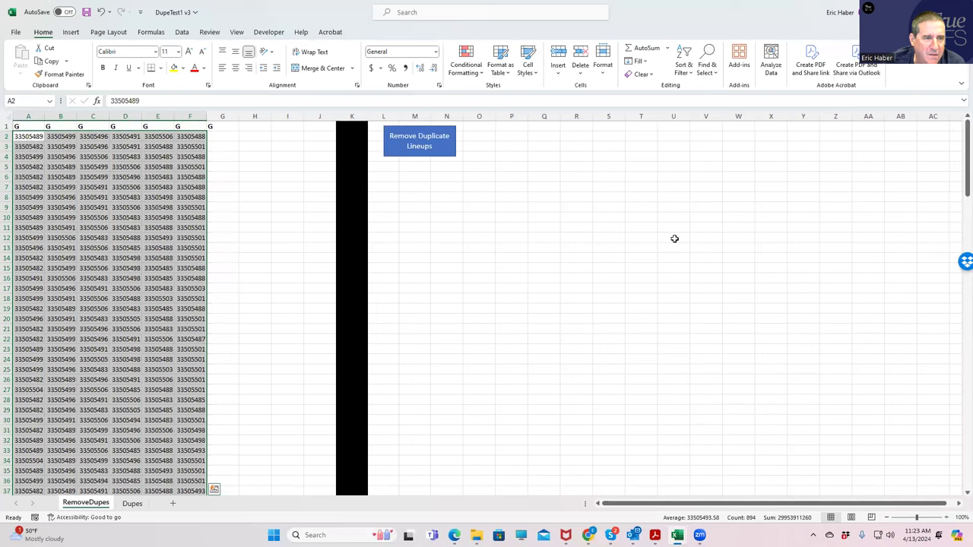
scroll(668, 276, down, 4)
scroll(668, 277, down, 5)
scroll(670, 267, up, 9)
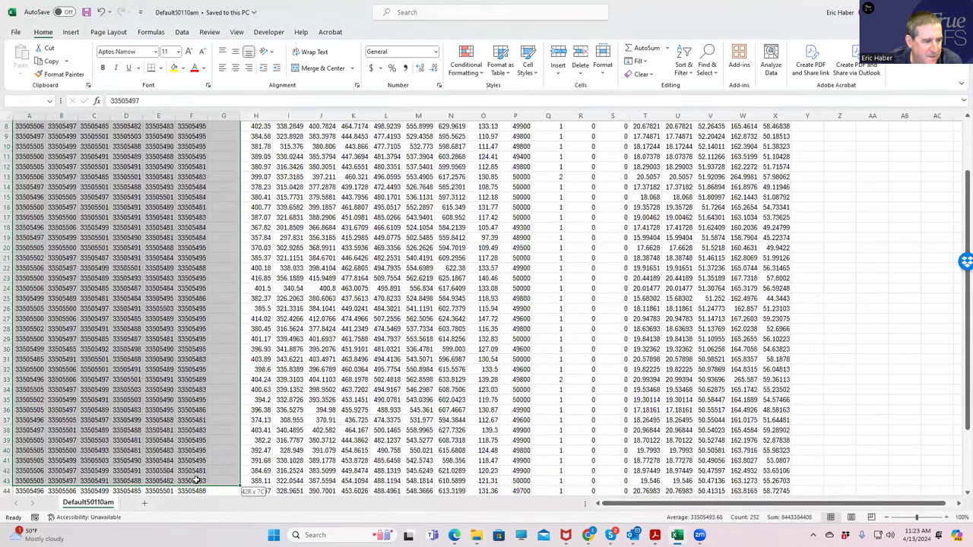
Copy the 50 lineups in A2:F51 of Default50110am into the RemoveDupes sheet of DupeTest1 v3, starting at A2
drag(196, 475, 190, 486)
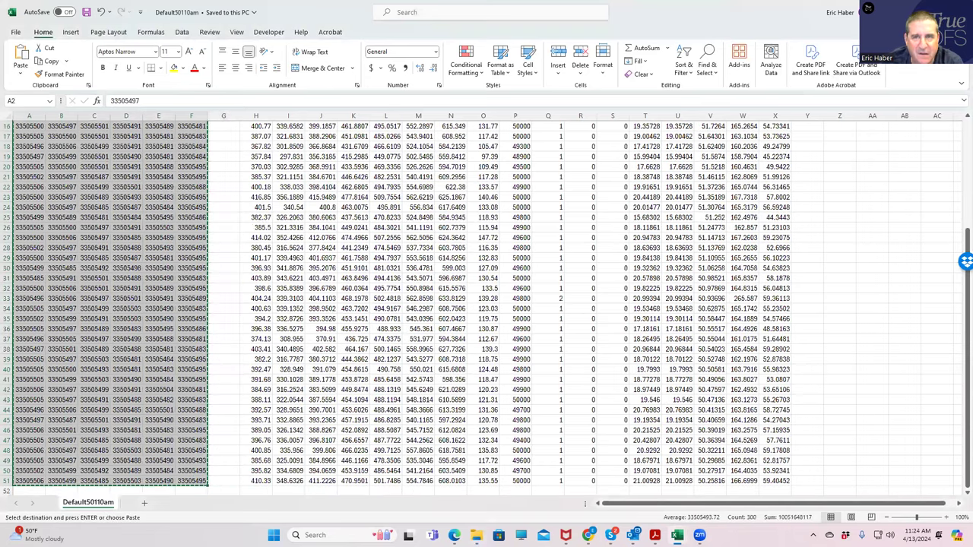
scroll(189, 486, down, 3)
key(ctrl+c)
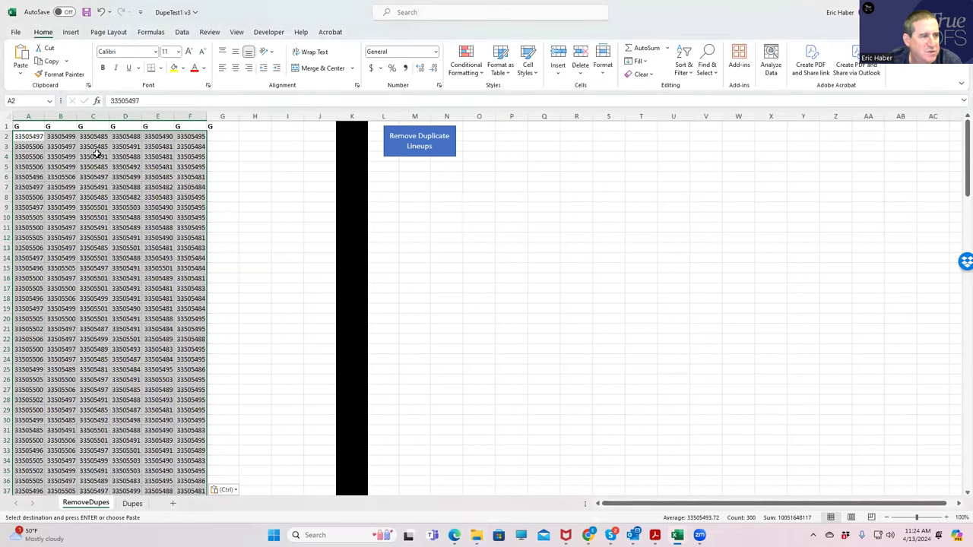
Copy the 50 lineups in A2:F51 of 4910050lineups into the RemoveDupes sheet of DupeTest1 v3, starting at A52
key(alt+Tab)
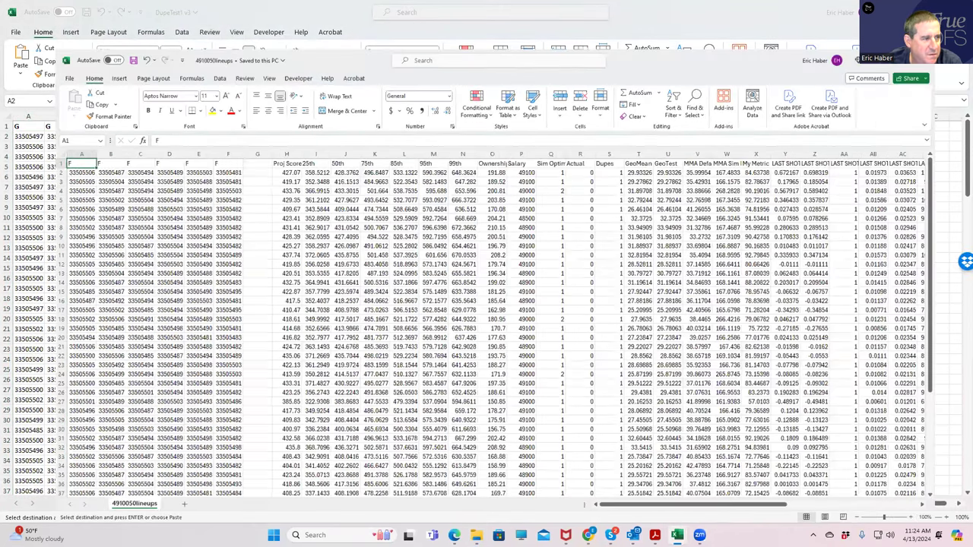
drag(200, 509, 193, 444)
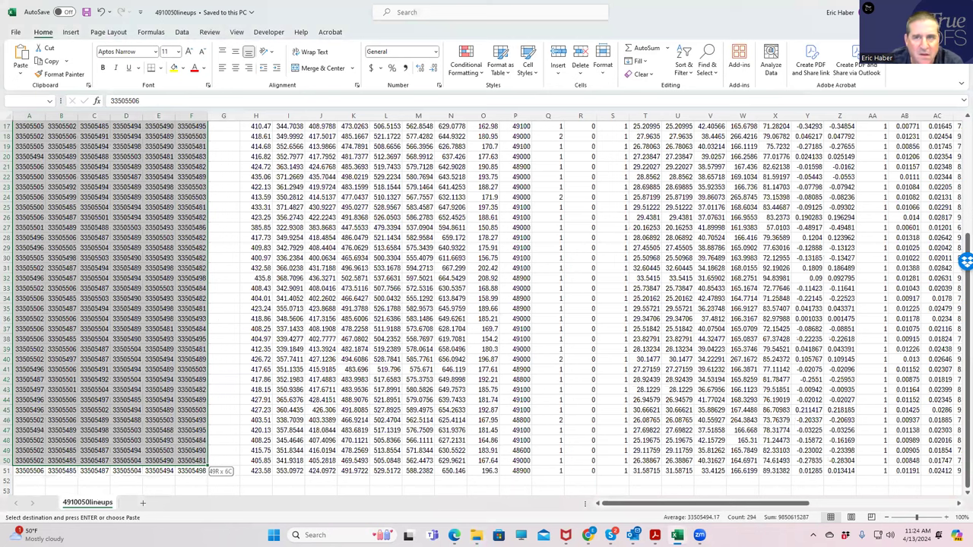
key(shift+Down)
key(ctrl+c)
key(alt+Tab)
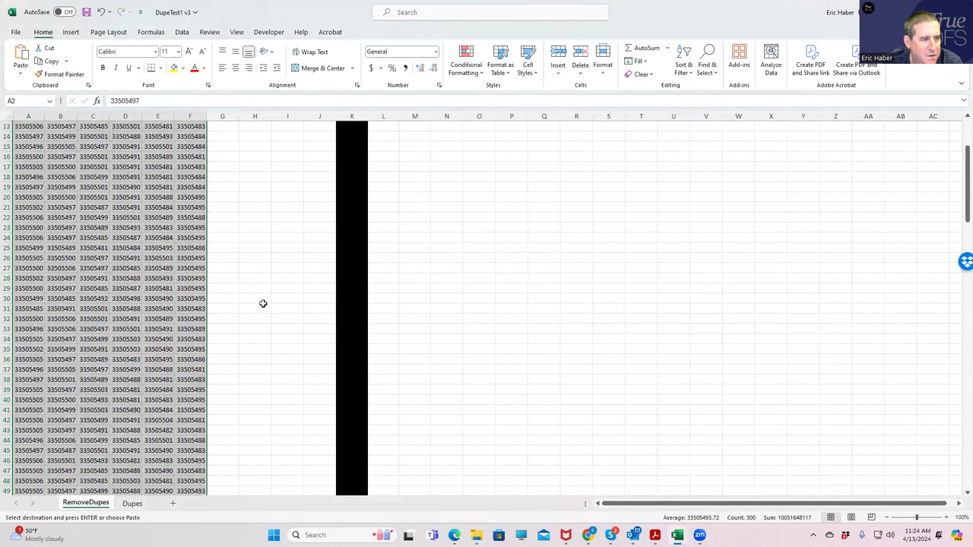
scroll(261, 304, down, 10)
click(23, 219)
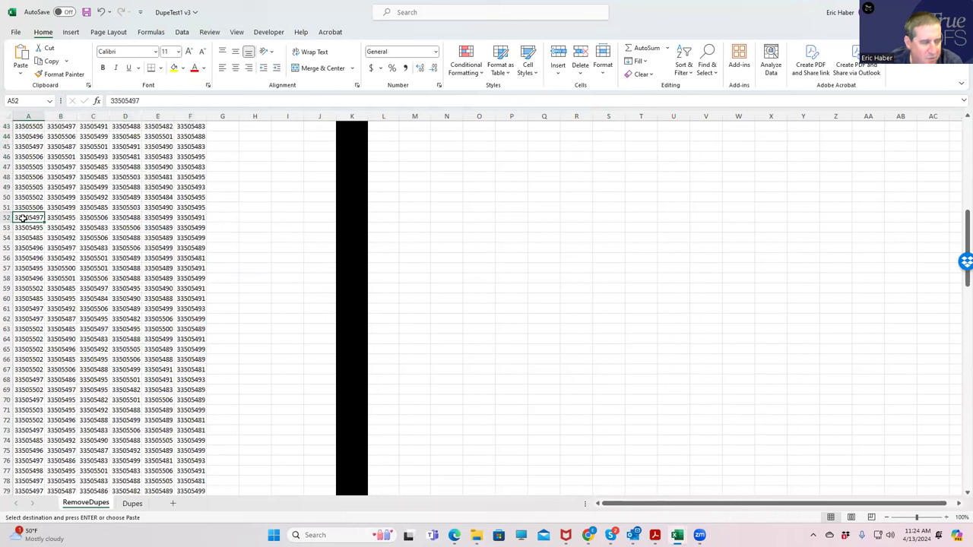
key(ctrl+v)
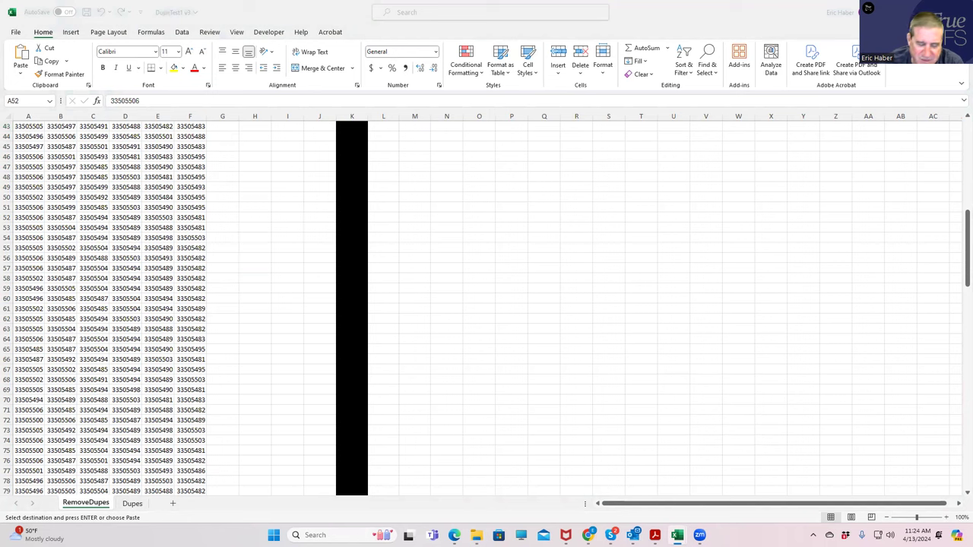
Paste the third set of 50 lineups into the RemoveDupes sheet starting at A102, below the first two sets
scroll(544, 327, down, 8)
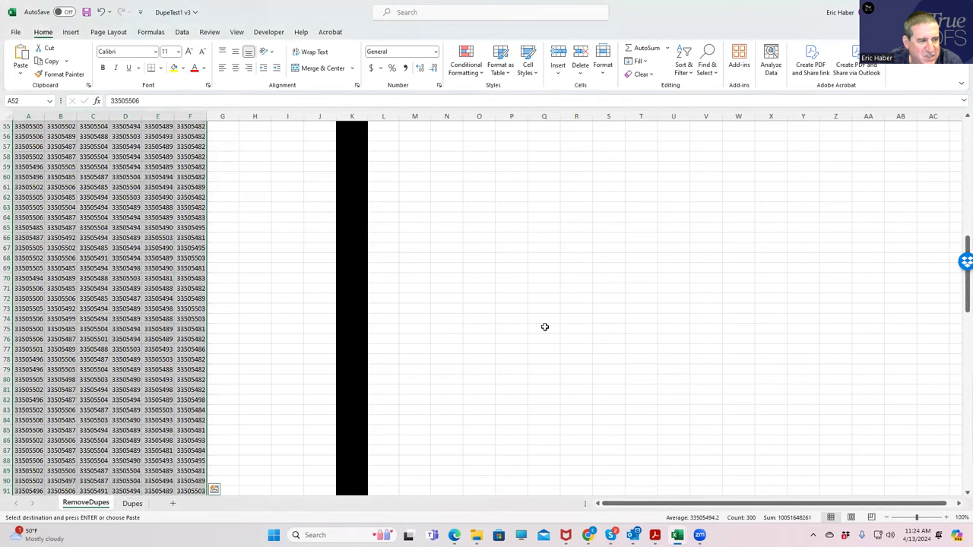
scroll(544, 332, down, 10)
click(27, 178)
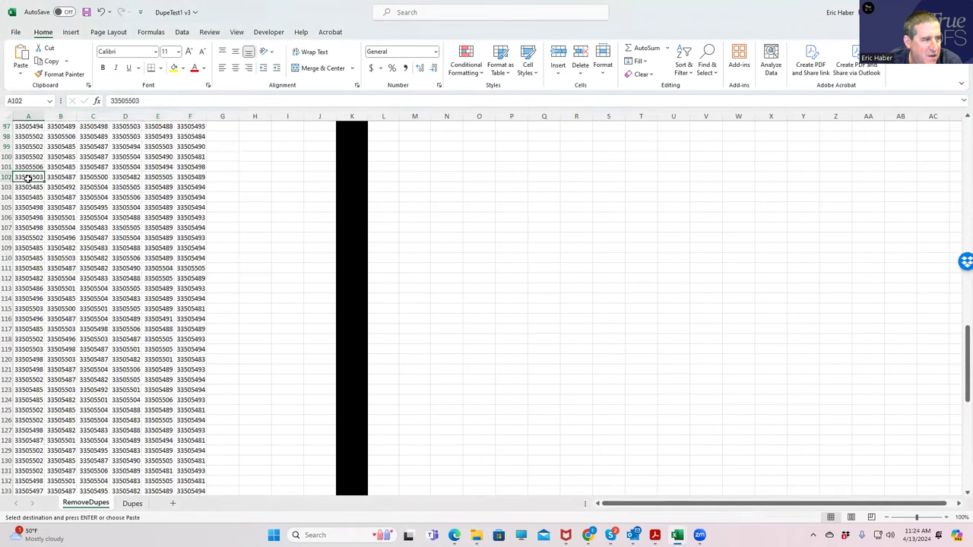
key(ctrl+v)
scroll(535, 267, down, 13)
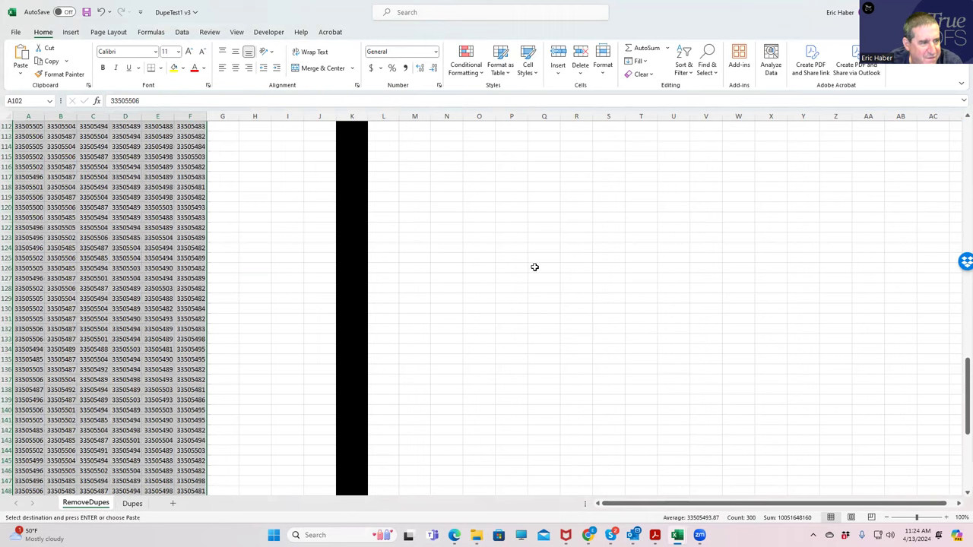
Remove the duplicate lineups from the combined list, and check the Dupes sheet and the end of the RemoveDupes list
scroll(783, 271, up, 11)
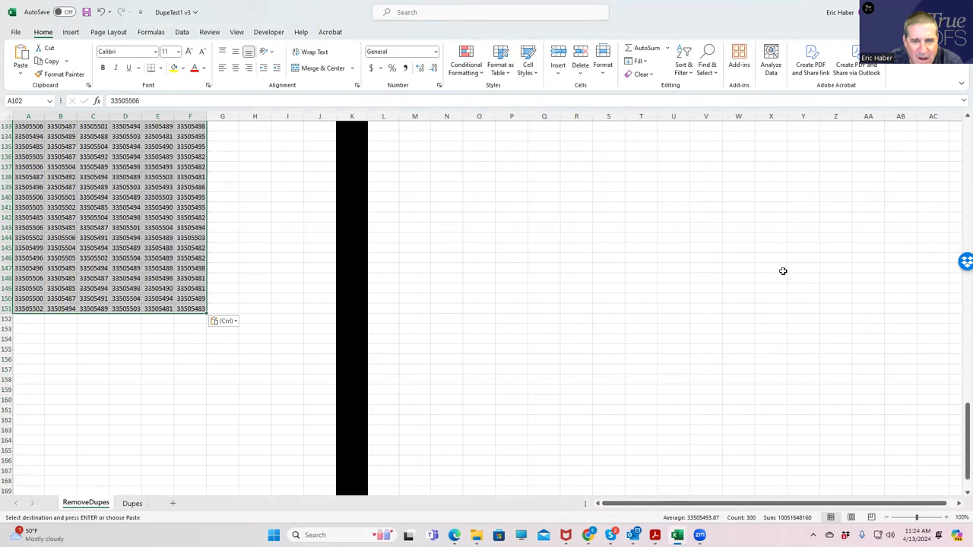
scroll(783, 270, up, 20)
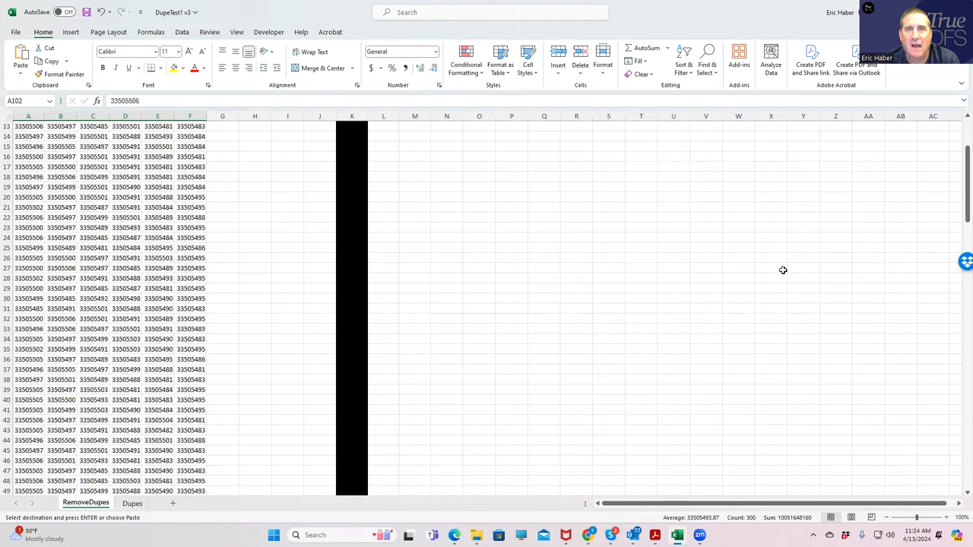
click(412, 139)
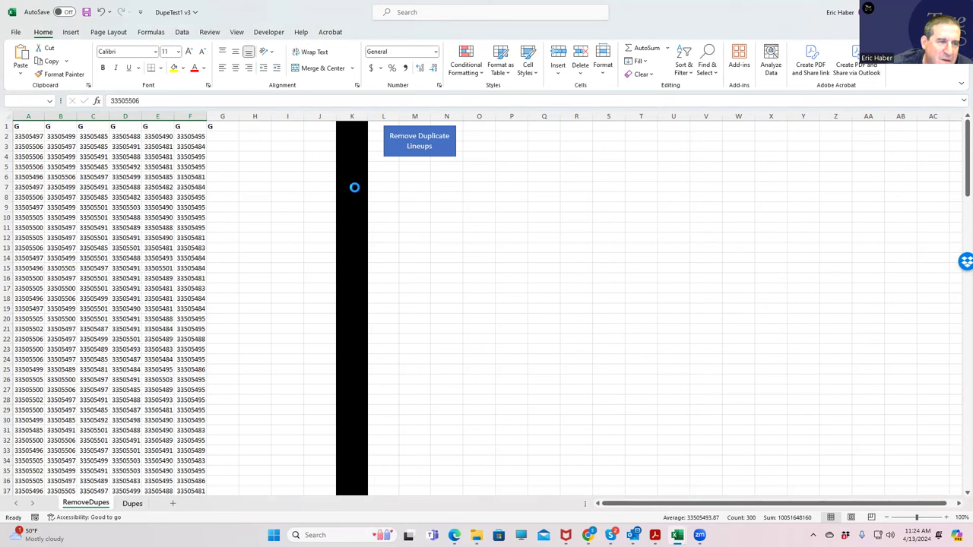
click(133, 503)
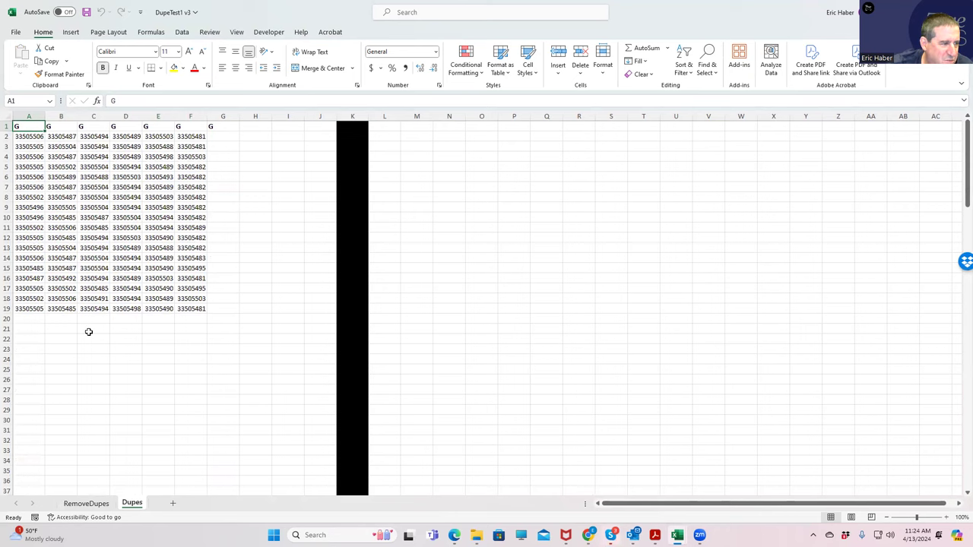
click(79, 503)
scroll(279, 414, down, 14)
scroll(280, 413, down, 20)
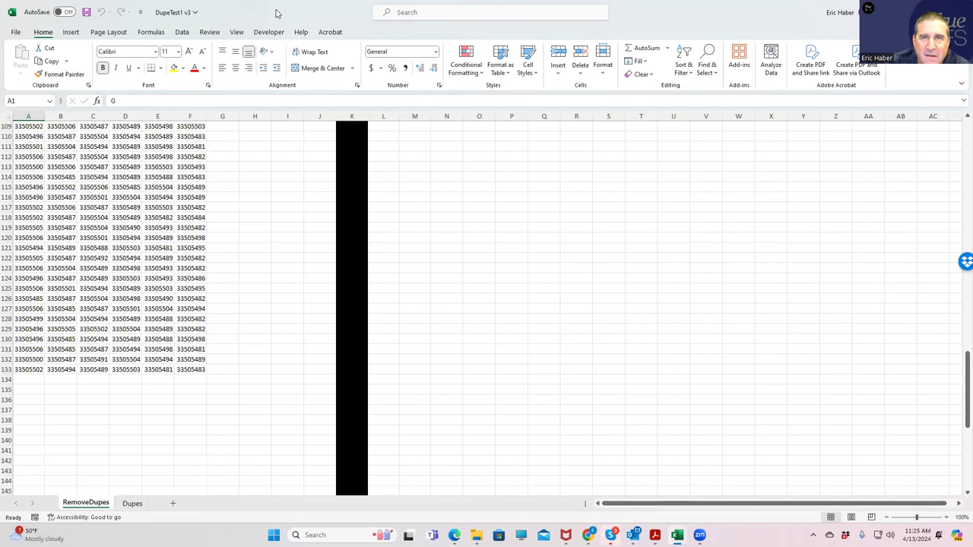
Switch back to SaberSim and sort the lineup pool by the MMA Default SaberScore
key(alt+Tab)
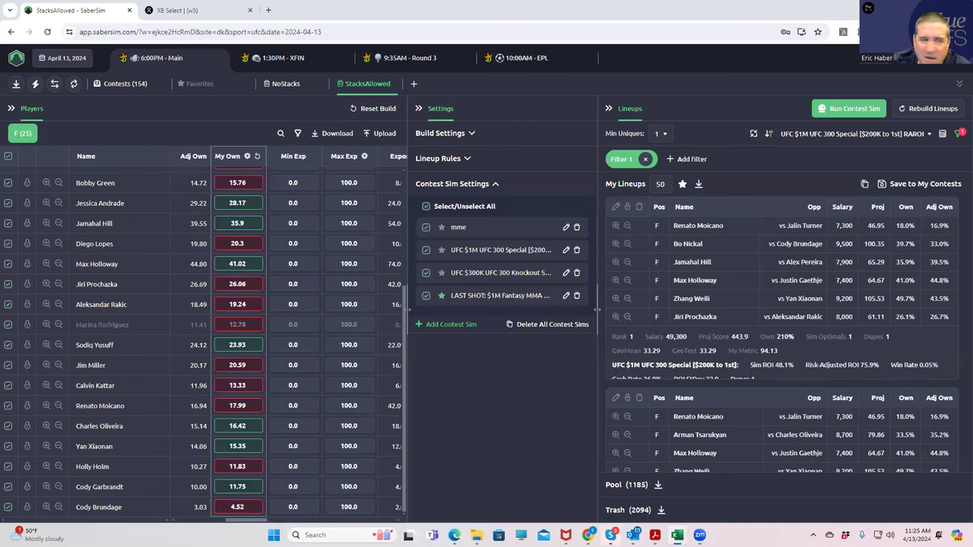
scroll(304, 255, up, 3)
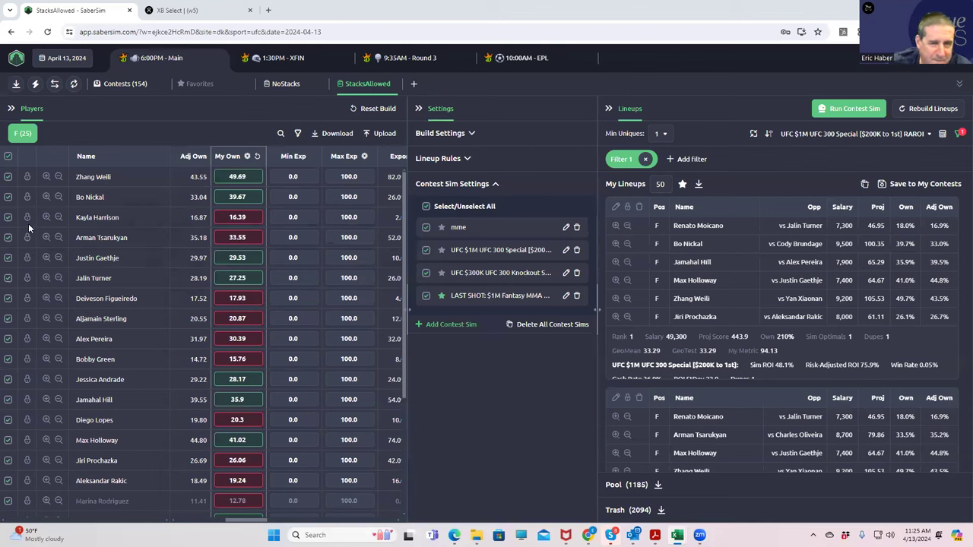
click(873, 135)
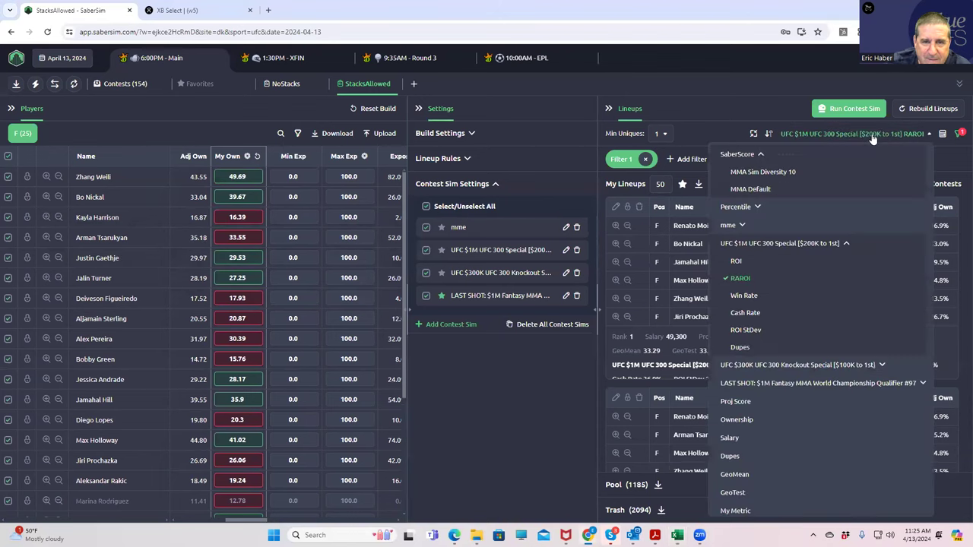
click(760, 189)
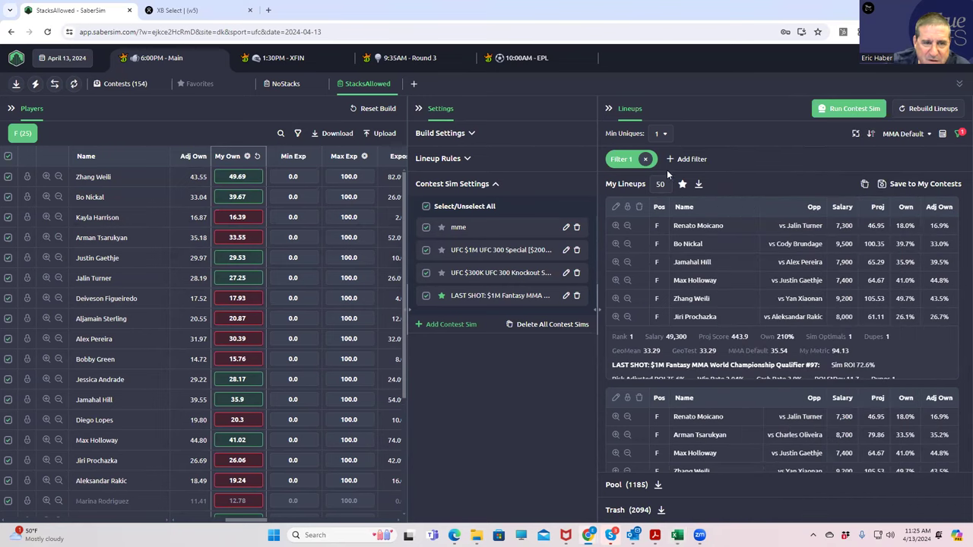
Remove the lineup filter and exclude Cody Brundage, Cody Garbrandt, Holly Holm and Yan Xiaonan from the player pool
click(645, 160)
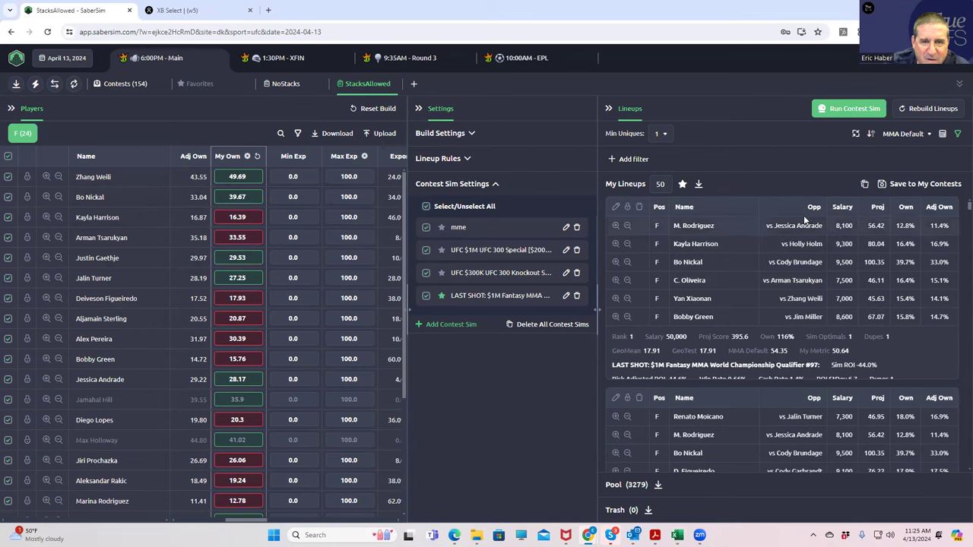
scroll(122, 367, down, 3)
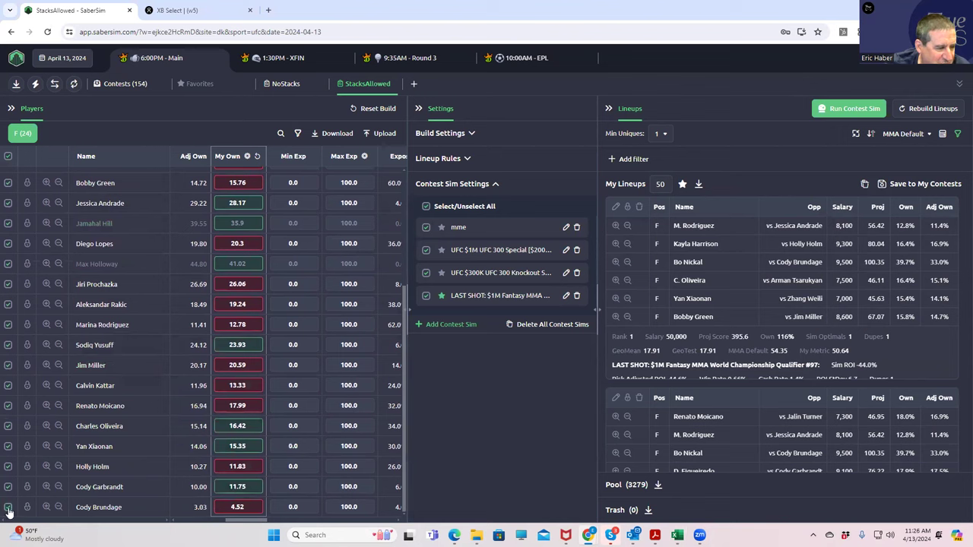
click(8, 507)
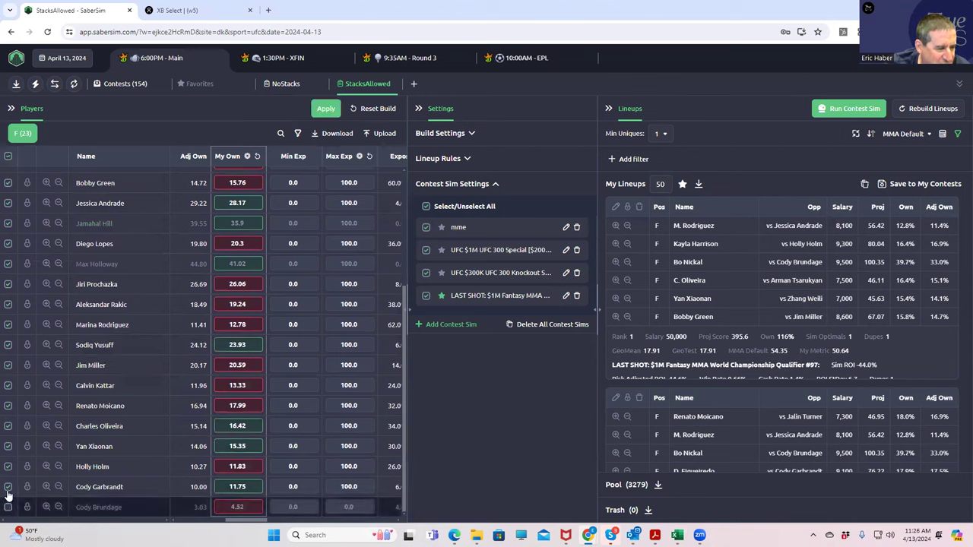
click(7, 487)
click(7, 467)
click(8, 446)
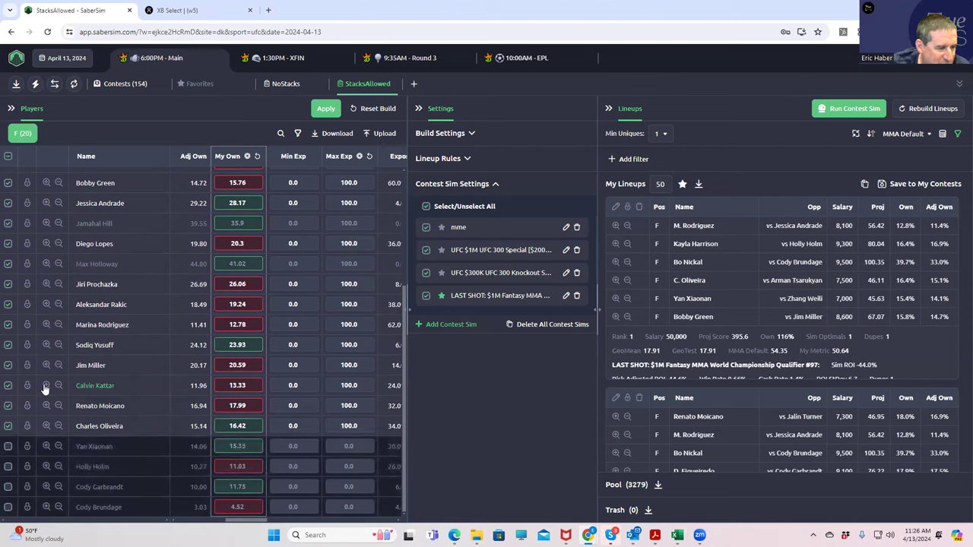
Exclude Calvin Kattar, Sodiq Yusuff, Marina Rodriguez, Aleksandar Rakic and Bobby Green as well, and apply the player changes to the lineups
click(8, 385)
click(8, 345)
click(7, 324)
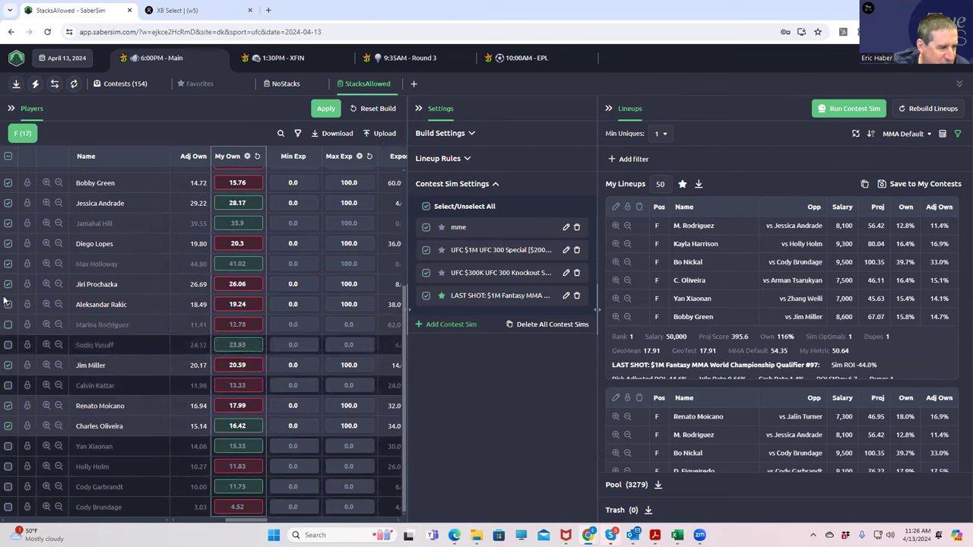
click(8, 304)
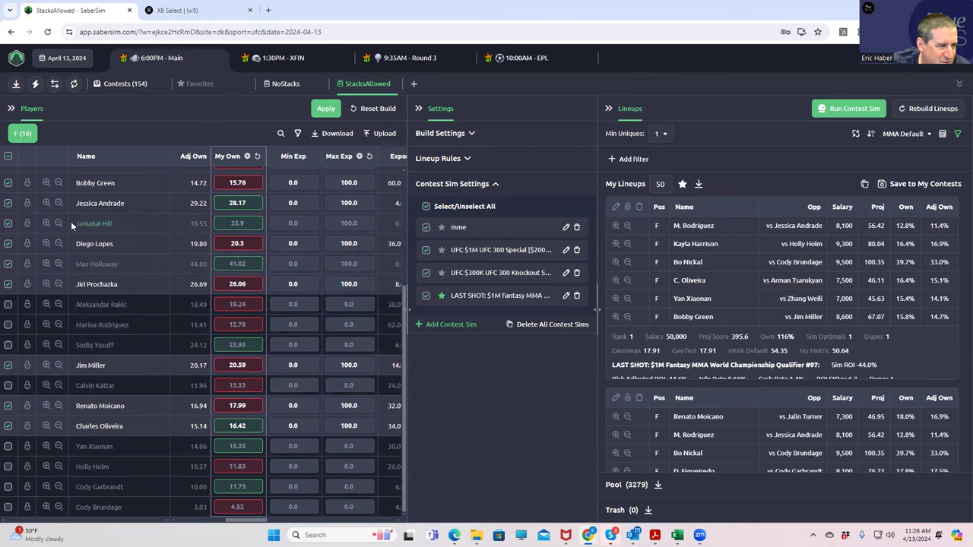
scroll(99, 262, up, 2)
click(7, 283)
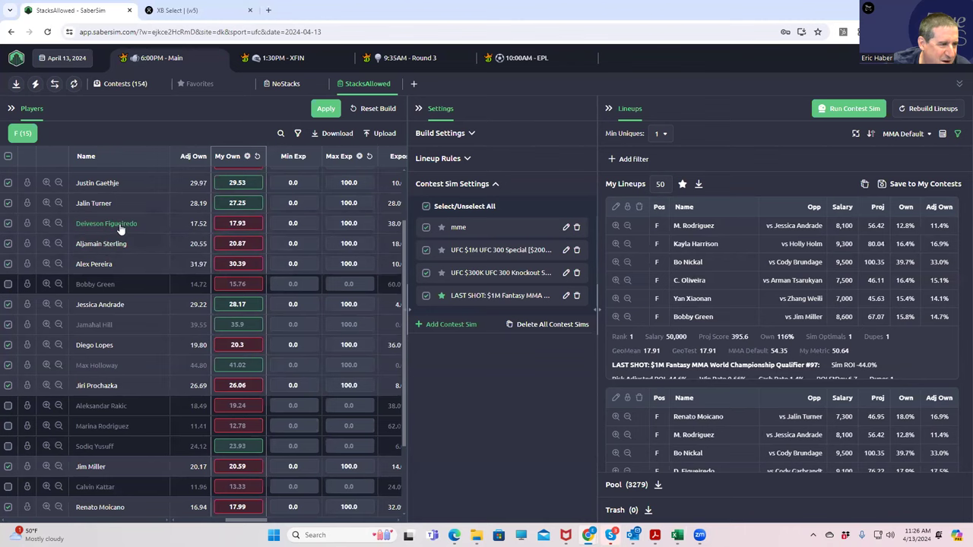
scroll(134, 232, up, 2)
scroll(108, 228, up, 1)
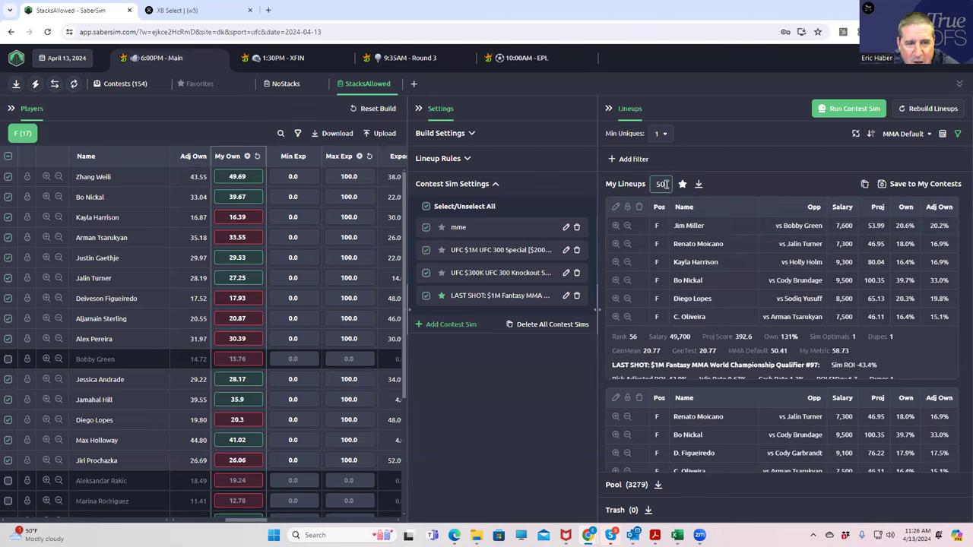
Set the number of My Lineups to 18 and download the lineups
key(BackSpace)
key(BackSpace)
text(18)
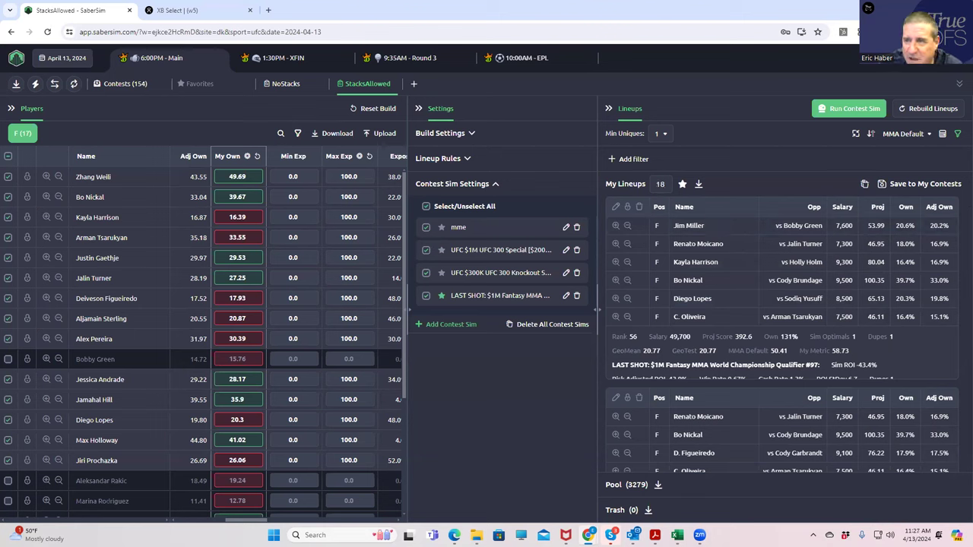
click(699, 185)
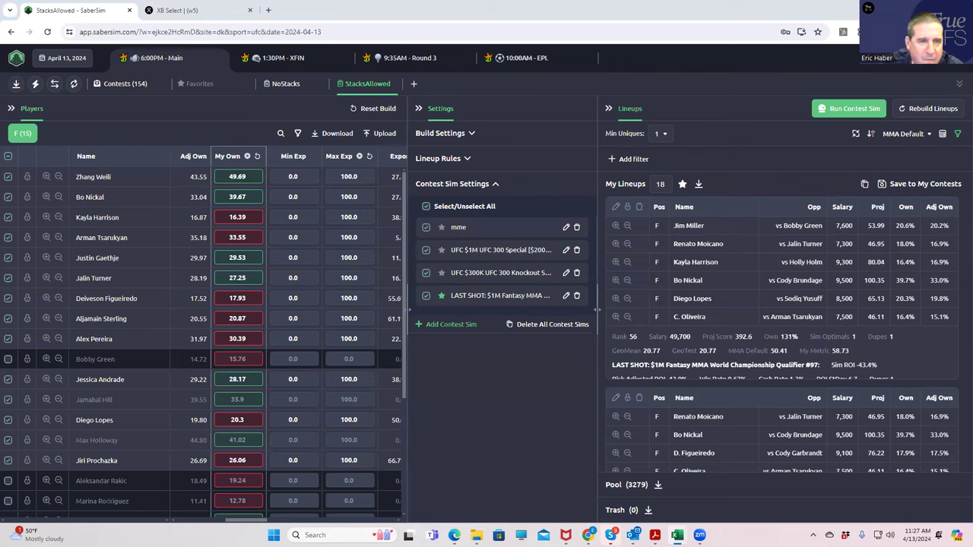
Switch to DupeTest1 v3 in Excel and paste the copied lineups into the RemoveDupes sheet starting at A134
key(alt+Tab)
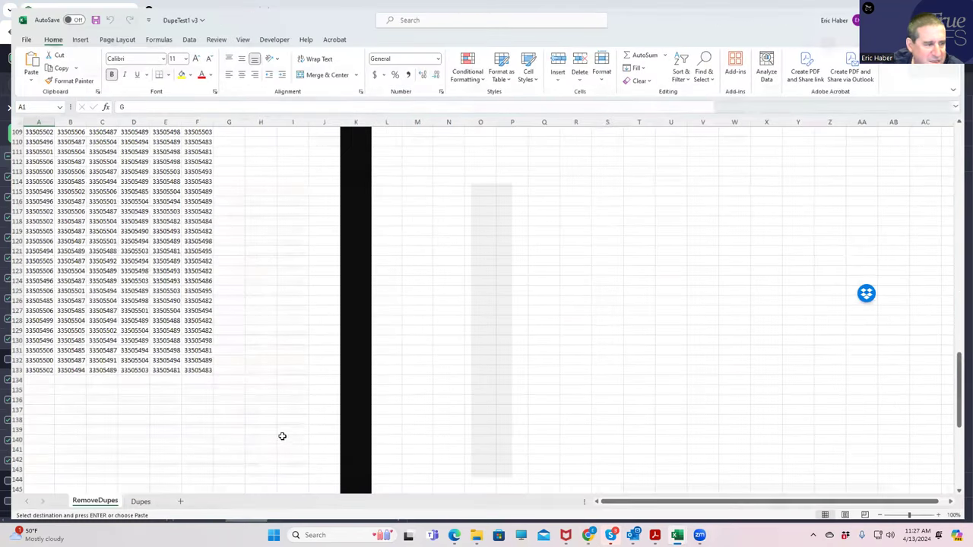
click(17, 378)
key(ctrl+v)
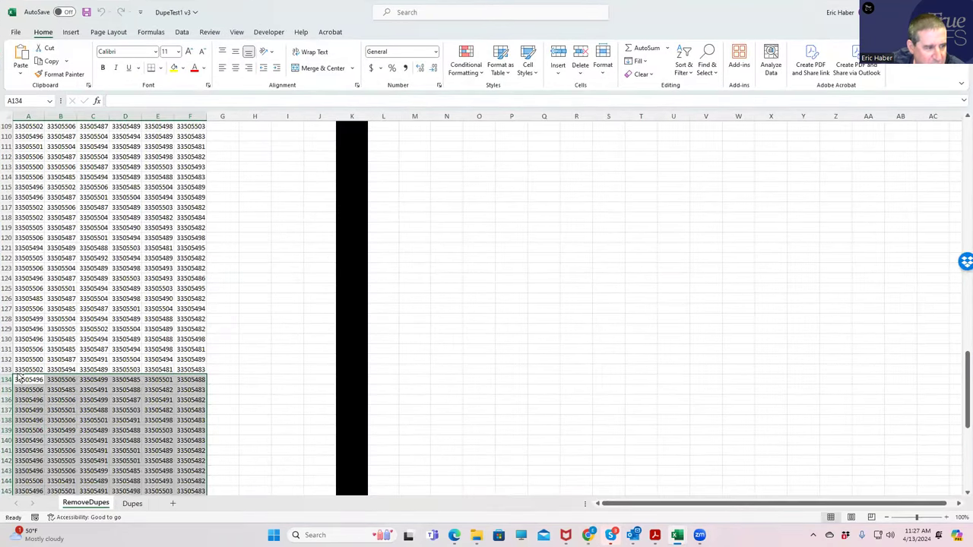
Remove the duplicate lineups from the combined list, check the Dupes sheet and return to the RemoveDupes sheet
drag(960, 384, 959, 129)
click(430, 149)
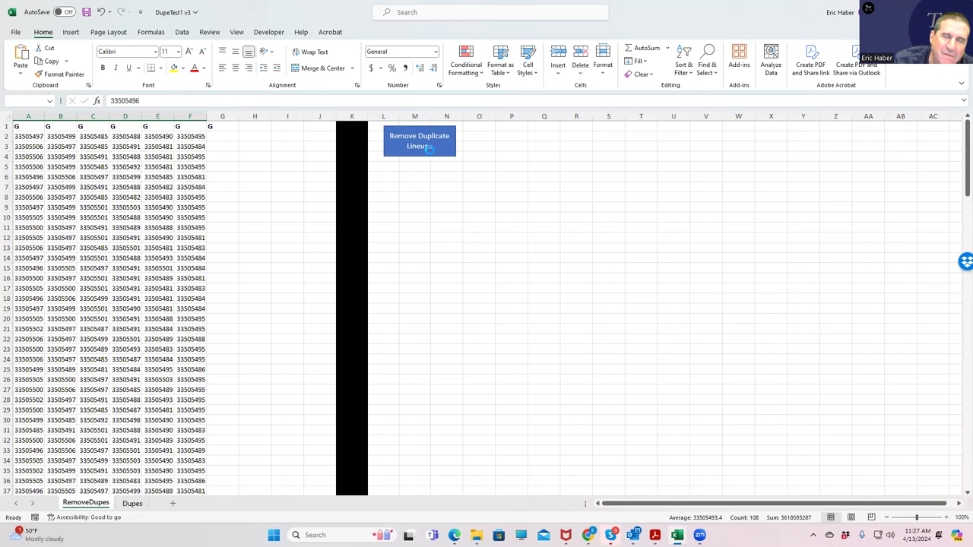
scroll(231, 407, down, 4)
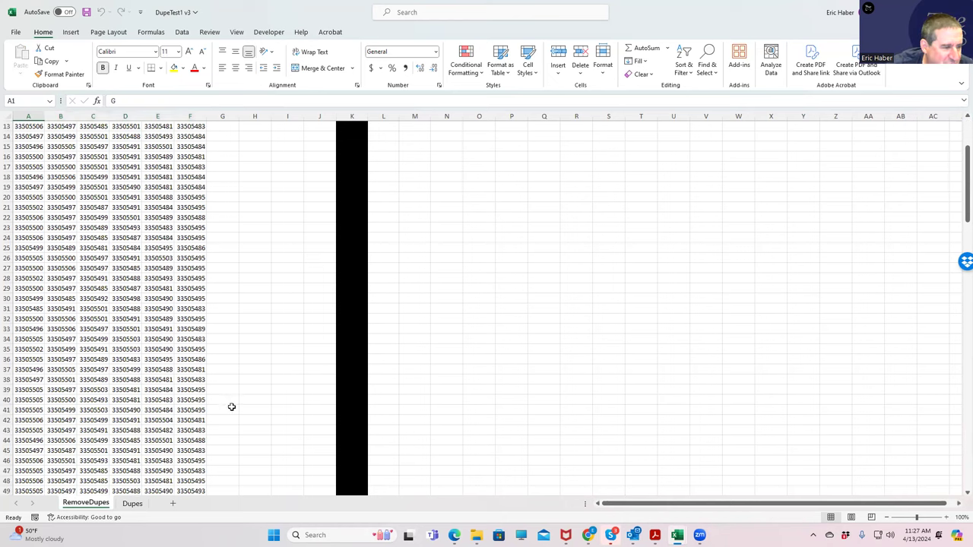
click(132, 503)
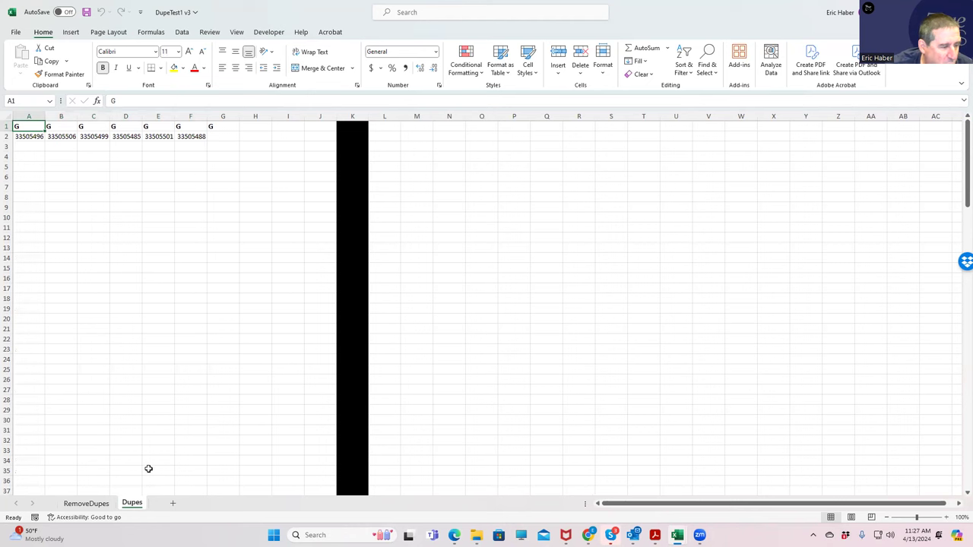
click(85, 503)
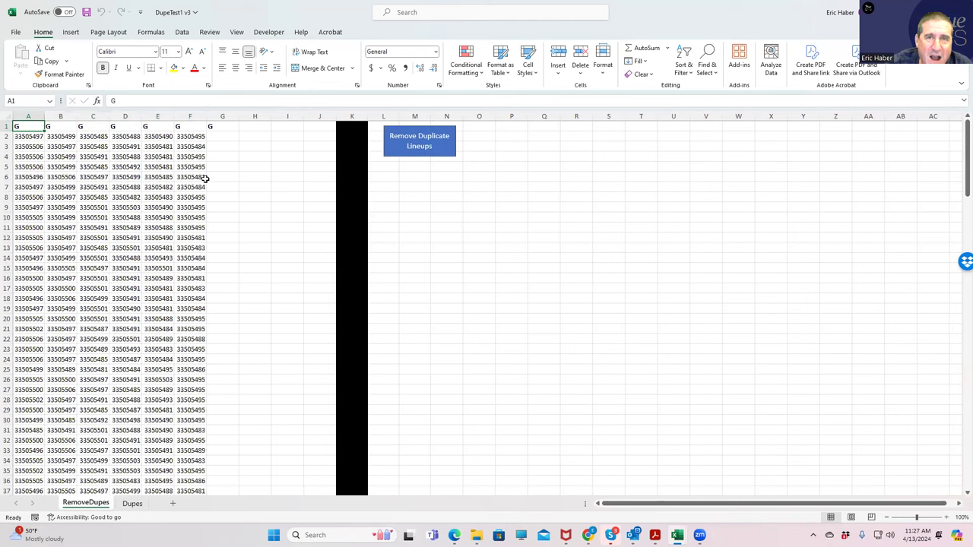
Copy the full list of unique lineups in A2:F150 of the RemoveDupes sheet
click(33, 137)
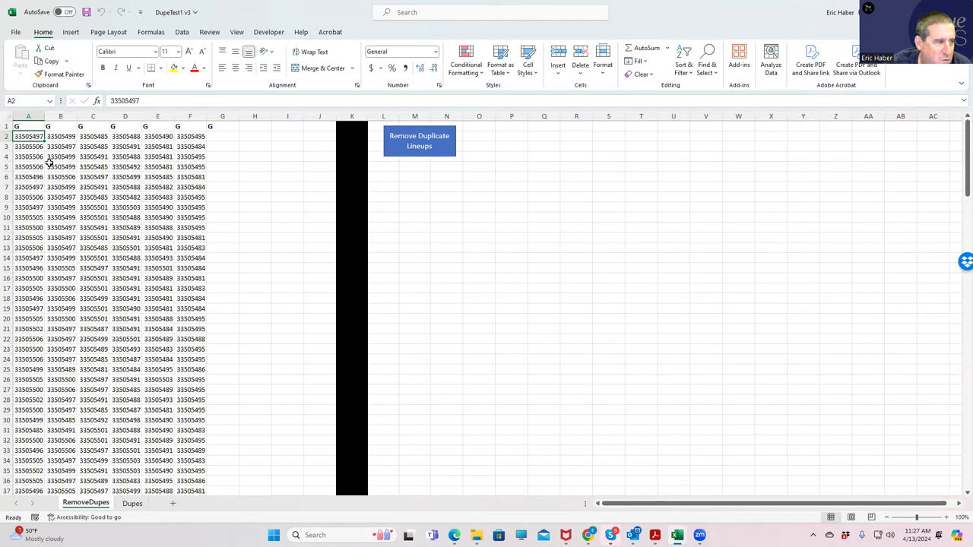
drag(28, 137, 192, 472)
key(ctrl+c)
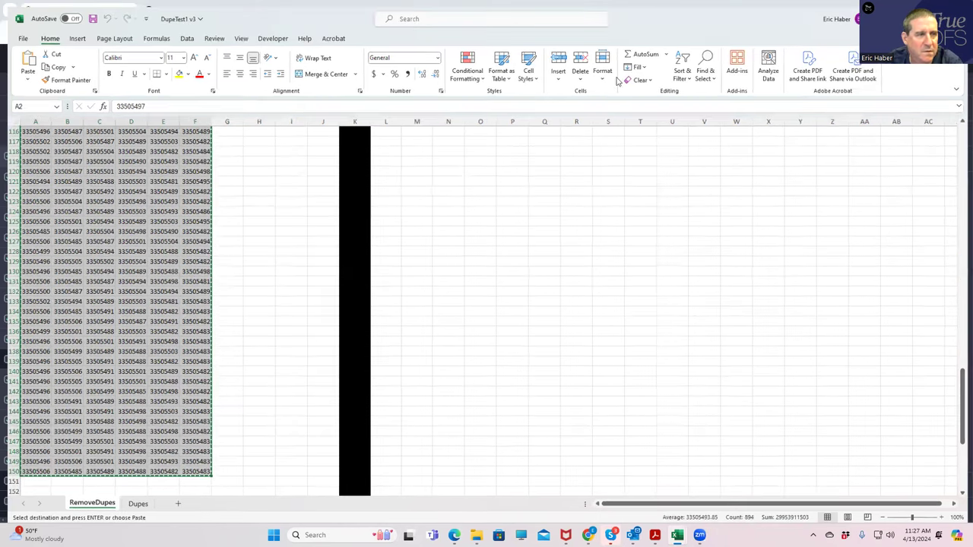
Switch to Chrome and open the DraftKings lobby in a new browser window
key(alt+Tab)
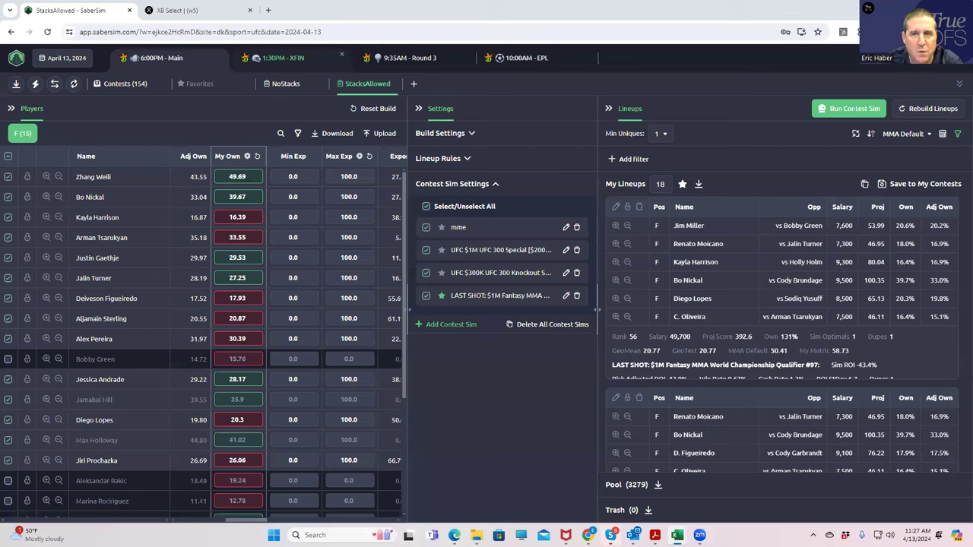
click(946, 58)
click(874, 80)
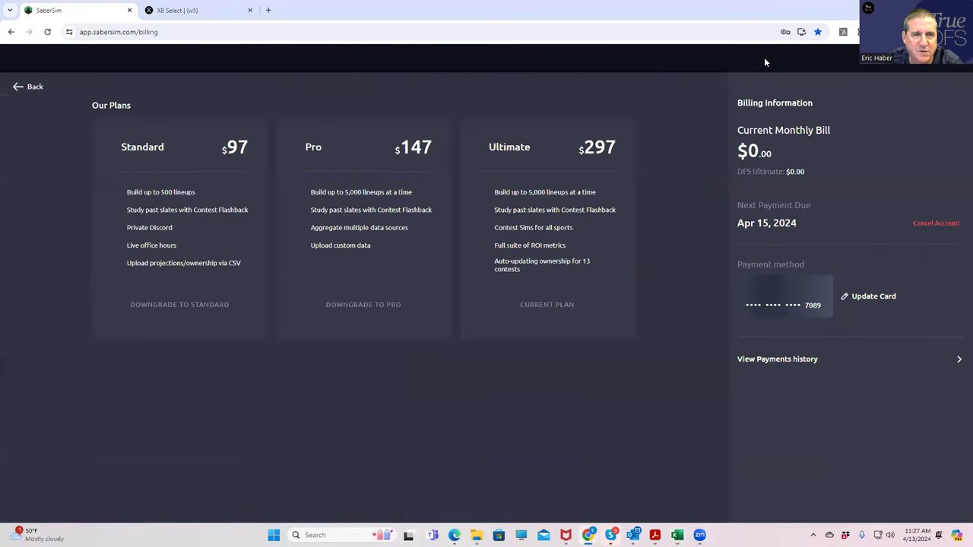
key(alt+f)
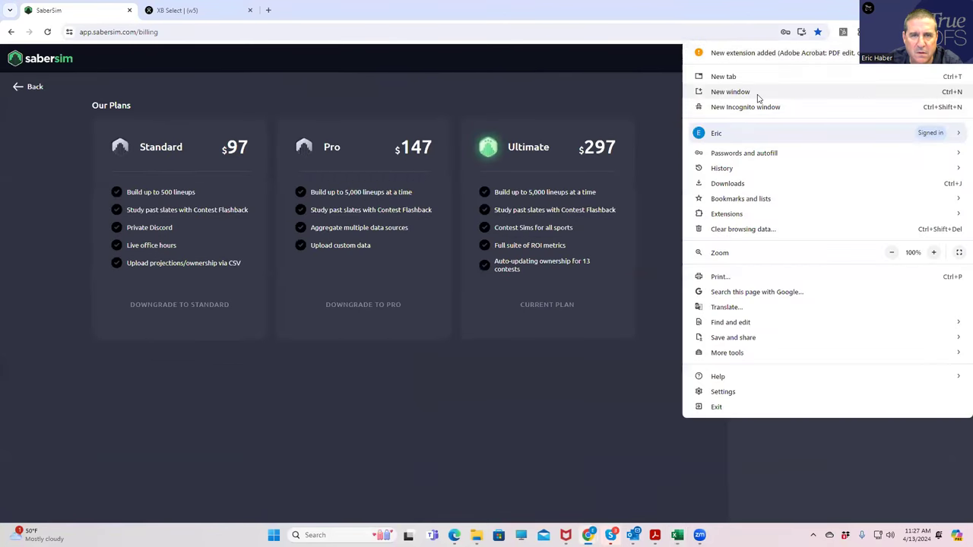
click(757, 93)
text(dr)
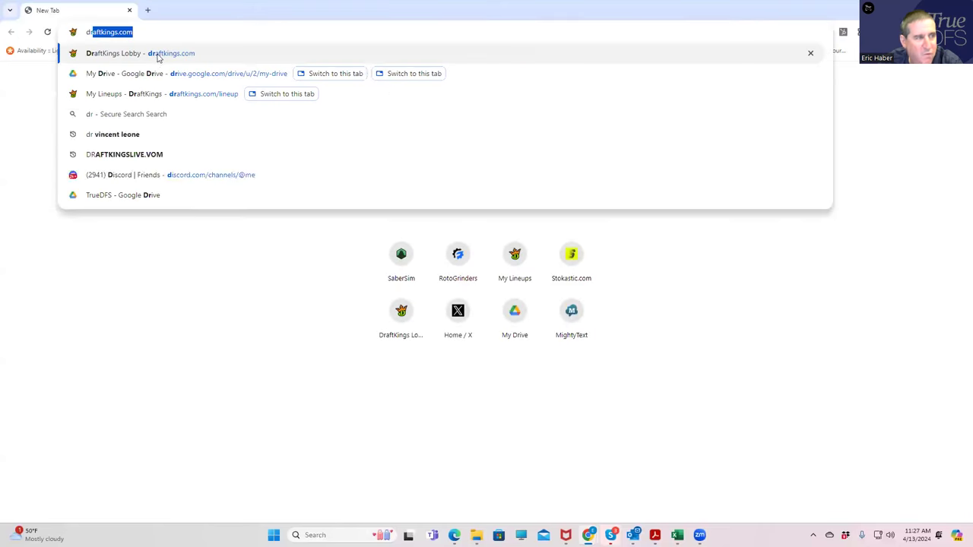
click(161, 61)
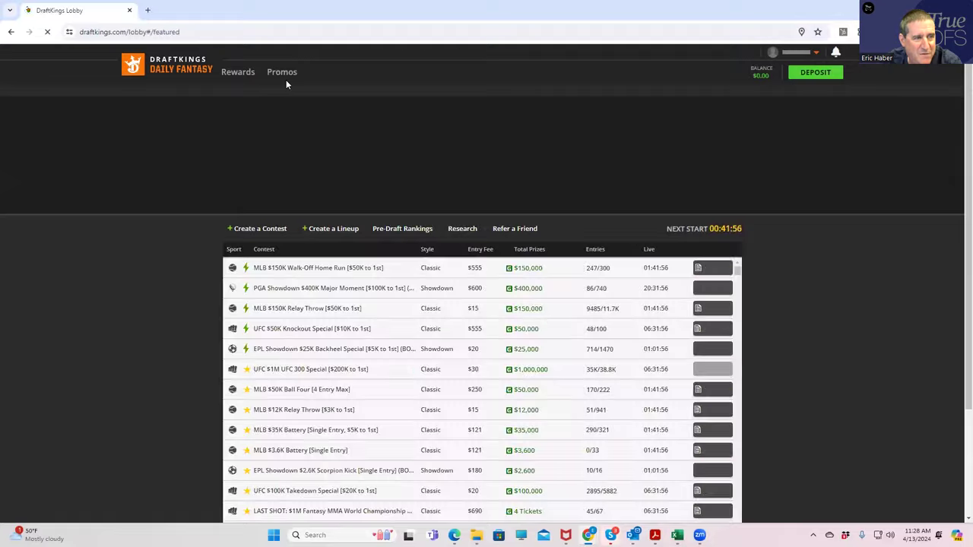
Go to the DraftKings page for editing entries and download the current MMA entries file
click(278, 74)
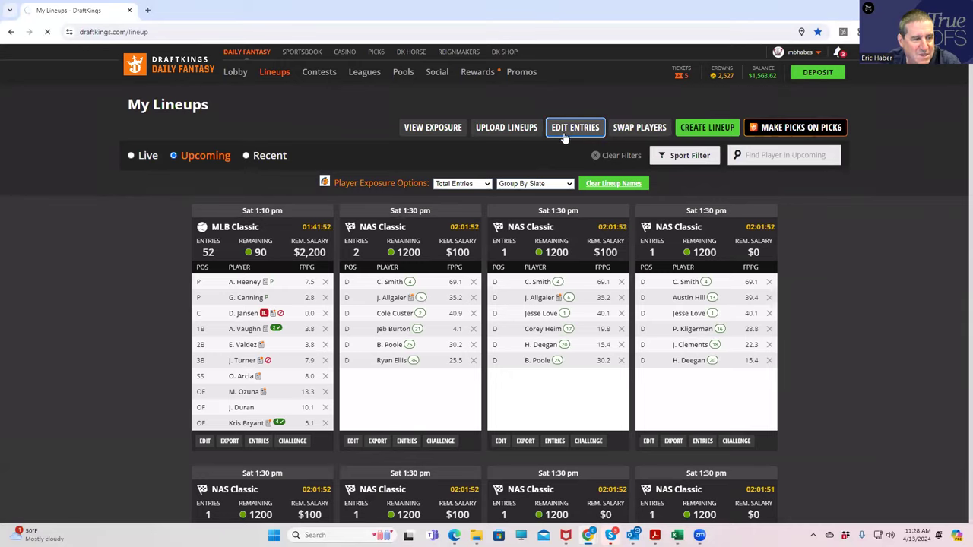
click(570, 131)
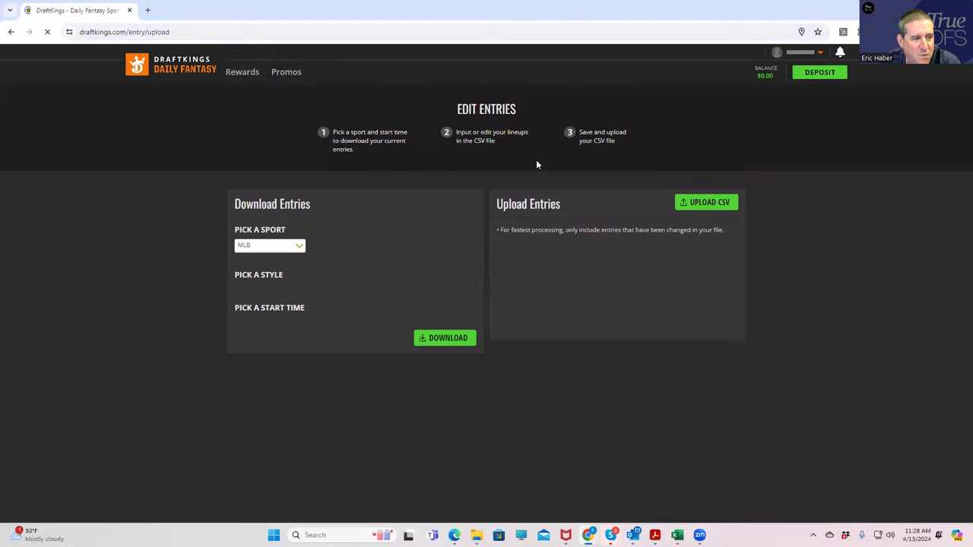
click(262, 245)
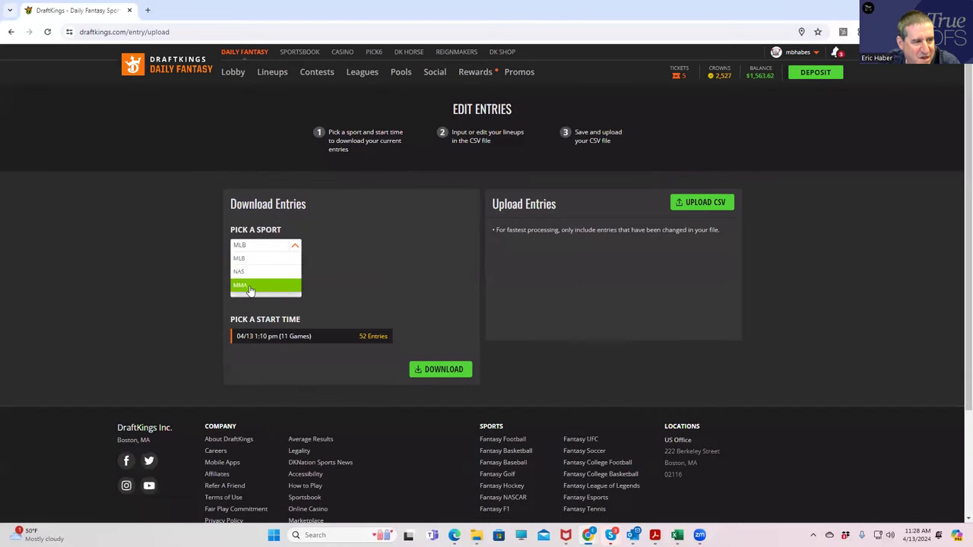
click(249, 286)
click(440, 369)
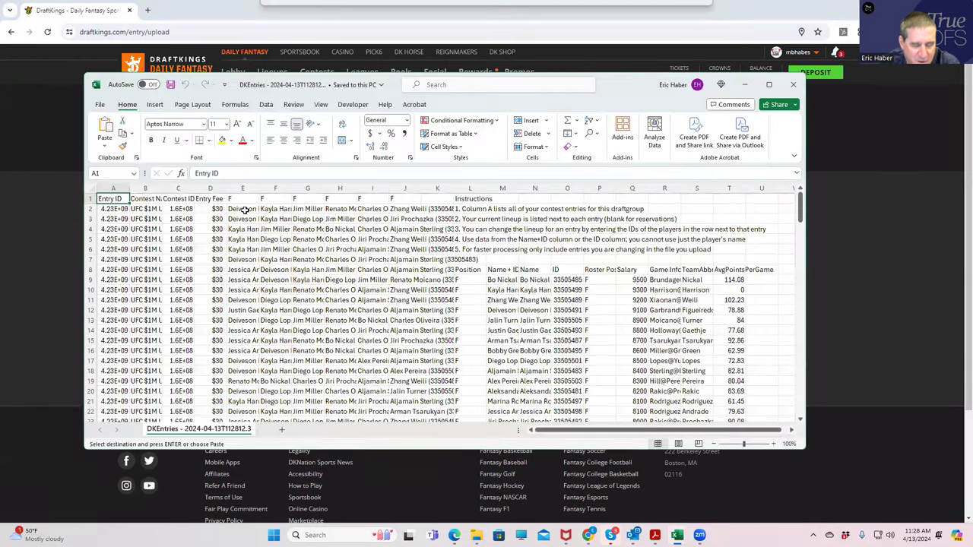
Paste the unique lineups into the downloaded DKEntries file starting at E2, save the file and minimize Excel
click(243, 210)
key(ctrl+v)
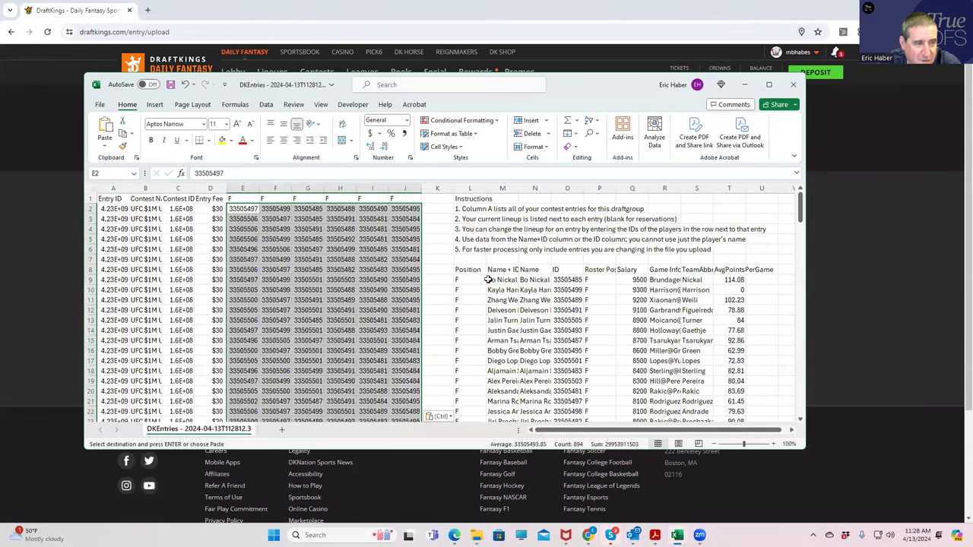
click(171, 85)
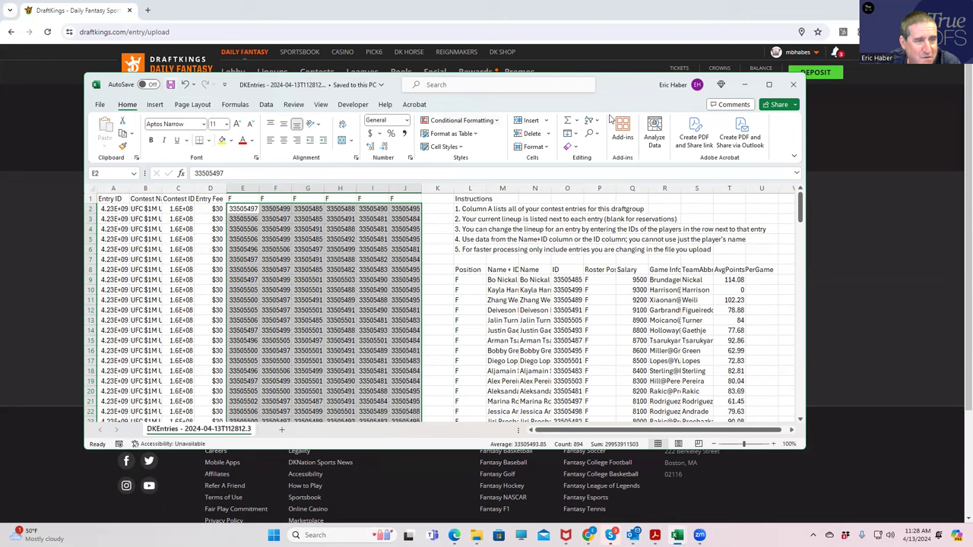
click(746, 85)
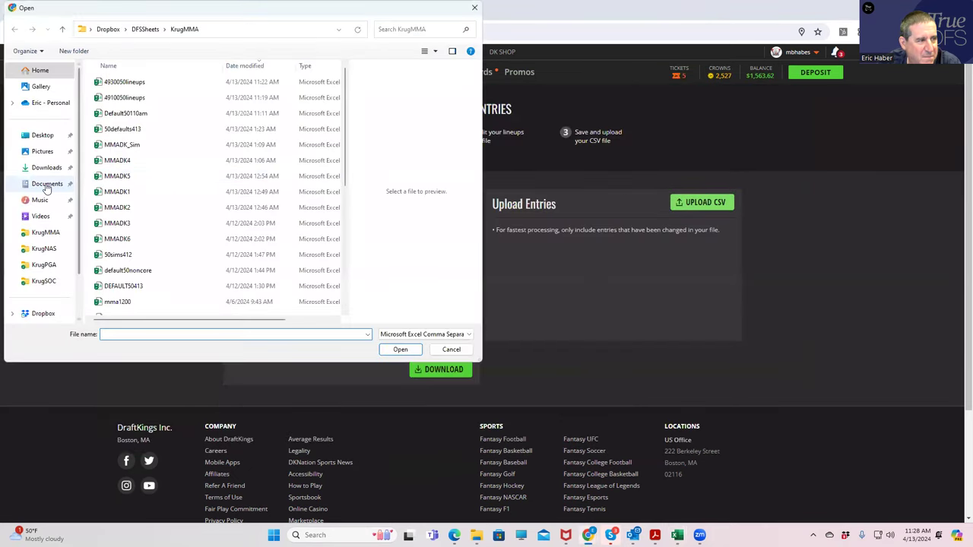
Upload the file DKEntries - 2024-04-13T112812.395 from the Downloads folder to DraftKings
click(48, 170)
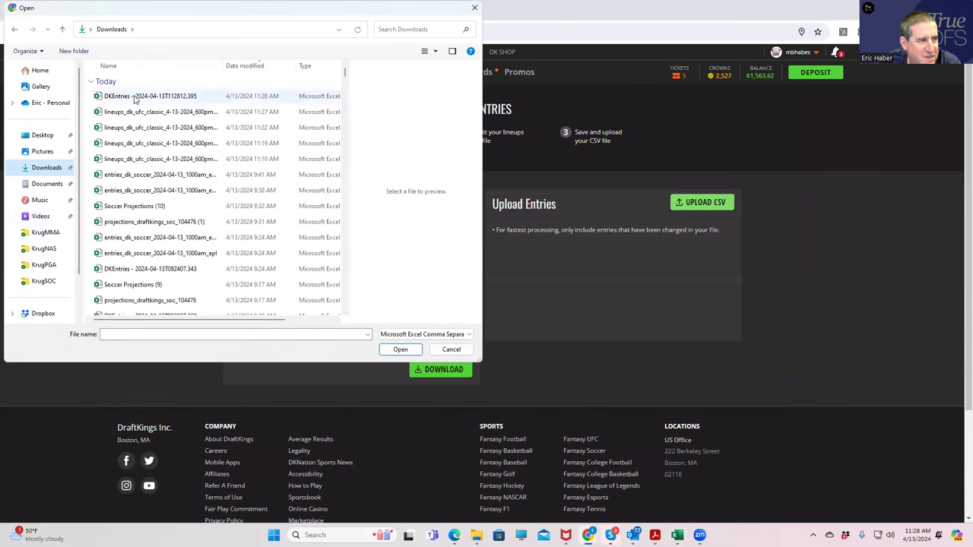
click(161, 96)
click(400, 350)
Open My Lineups on DraftKings and filter the upcoming lineups to show only MMA
click(272, 76)
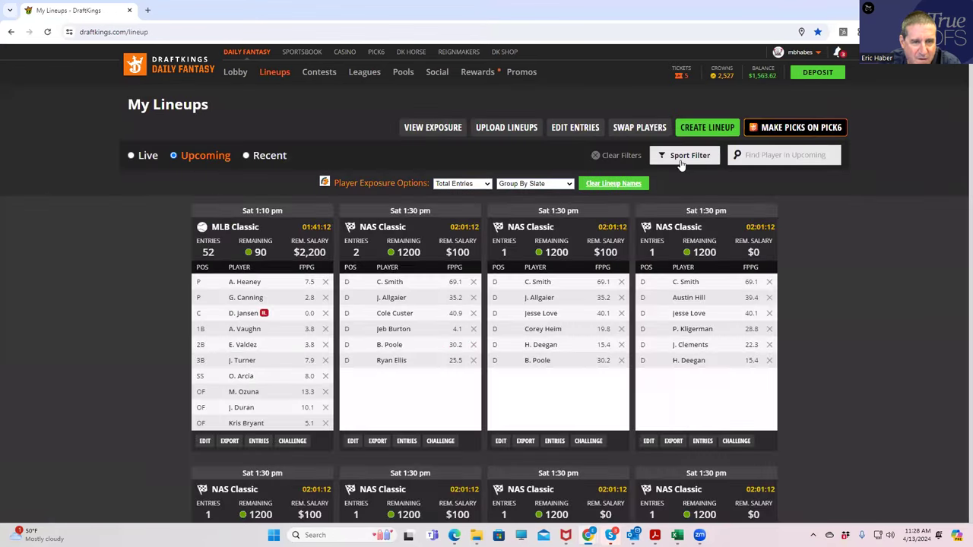
click(684, 157)
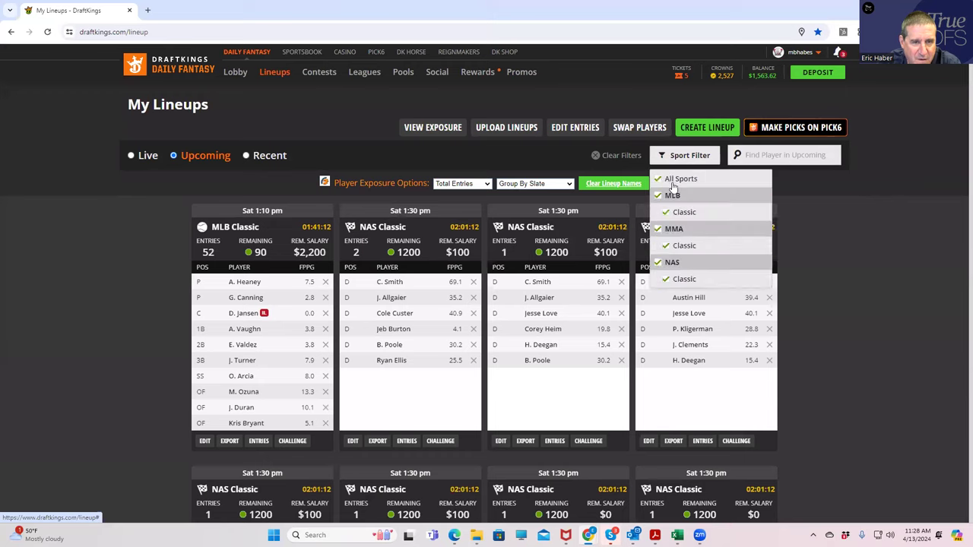
click(663, 181)
click(658, 229)
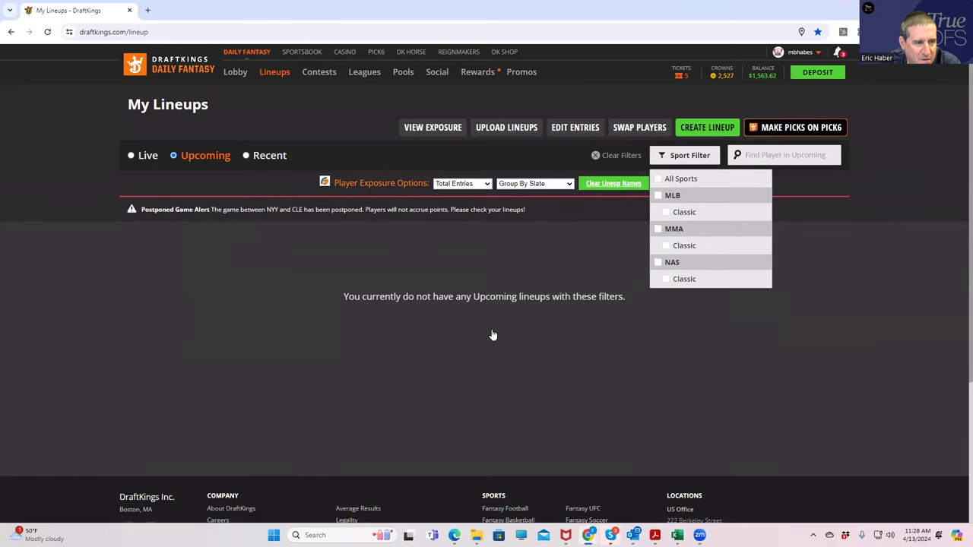
scroll(408, 422, down, 2)
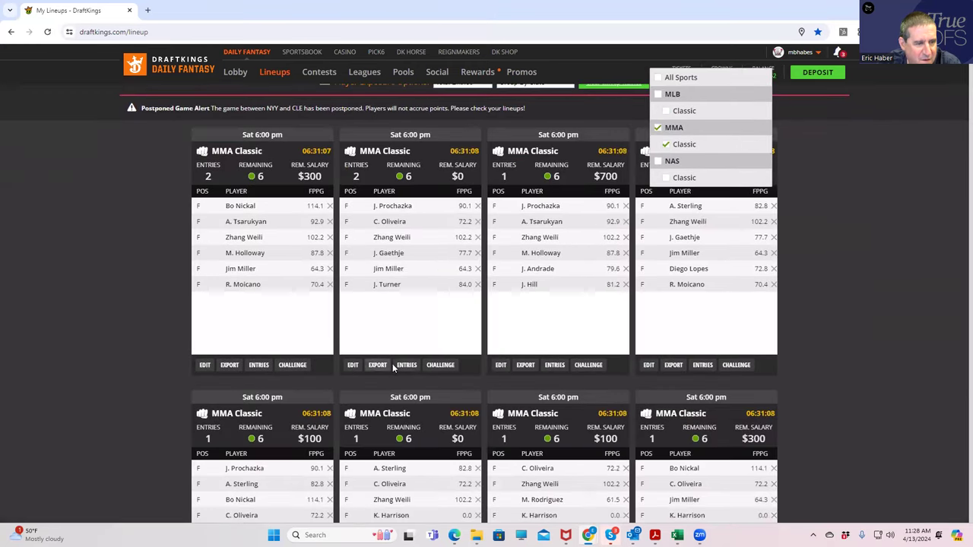
Check which contests the first two MMA Classic lineups with two entries each are entered in
click(407, 365)
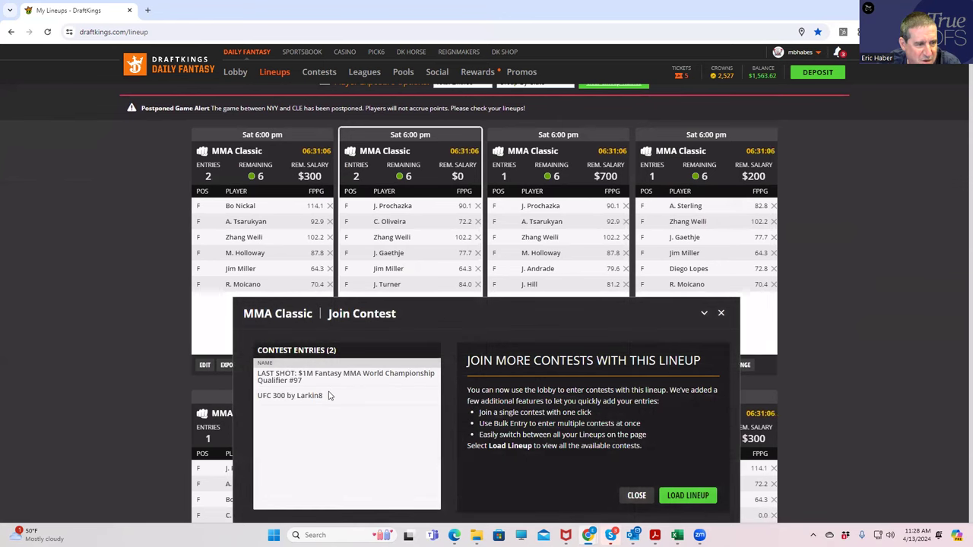
click(722, 315)
click(259, 365)
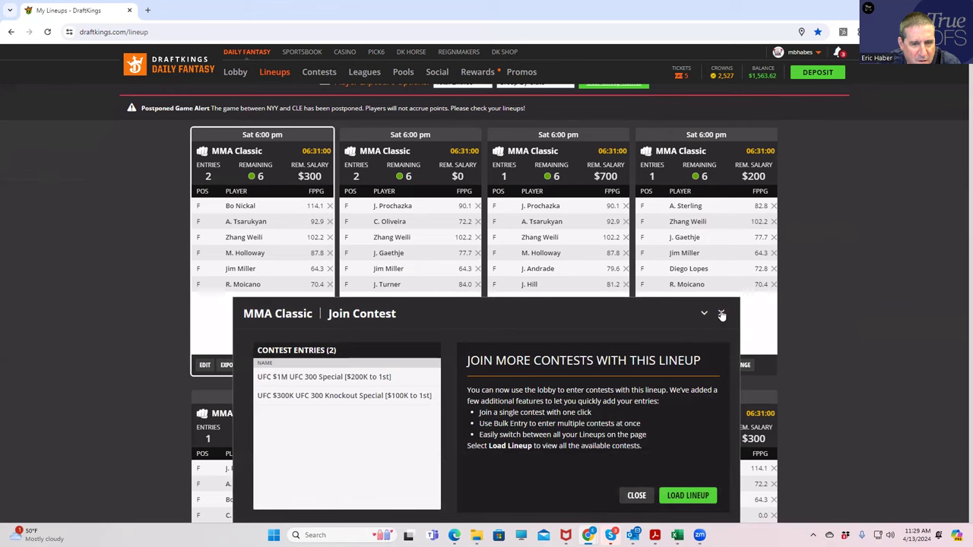
click(722, 315)
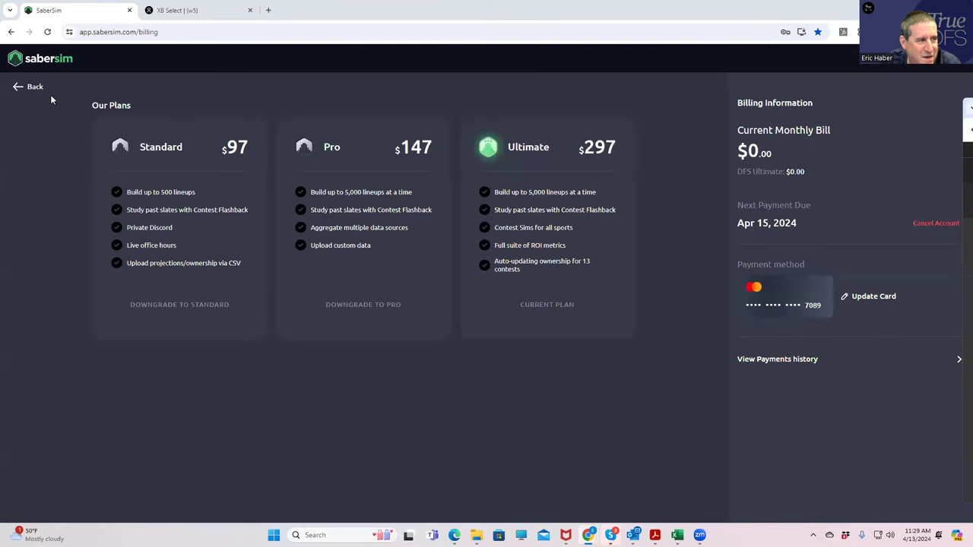
Return from the SaberSim billing page to the StacksAllowed build
click(31, 86)
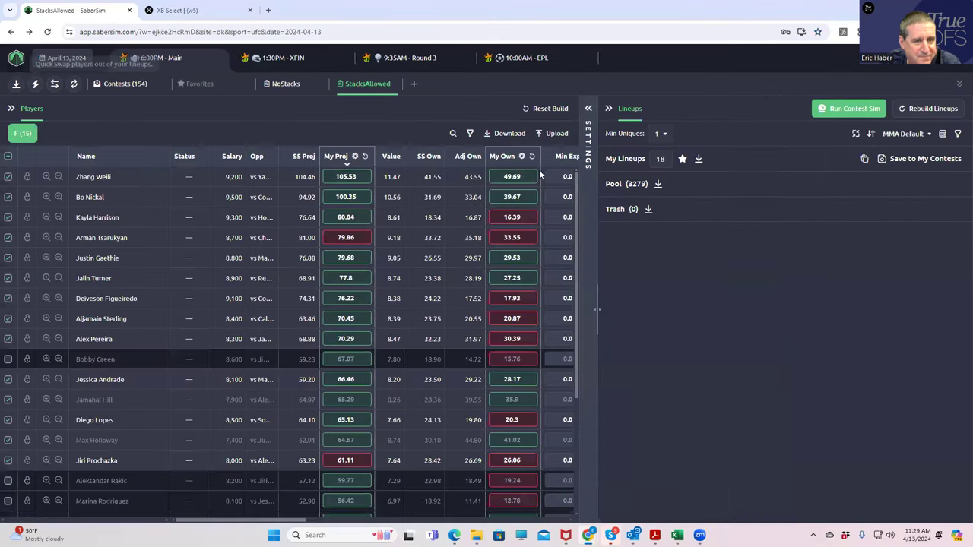